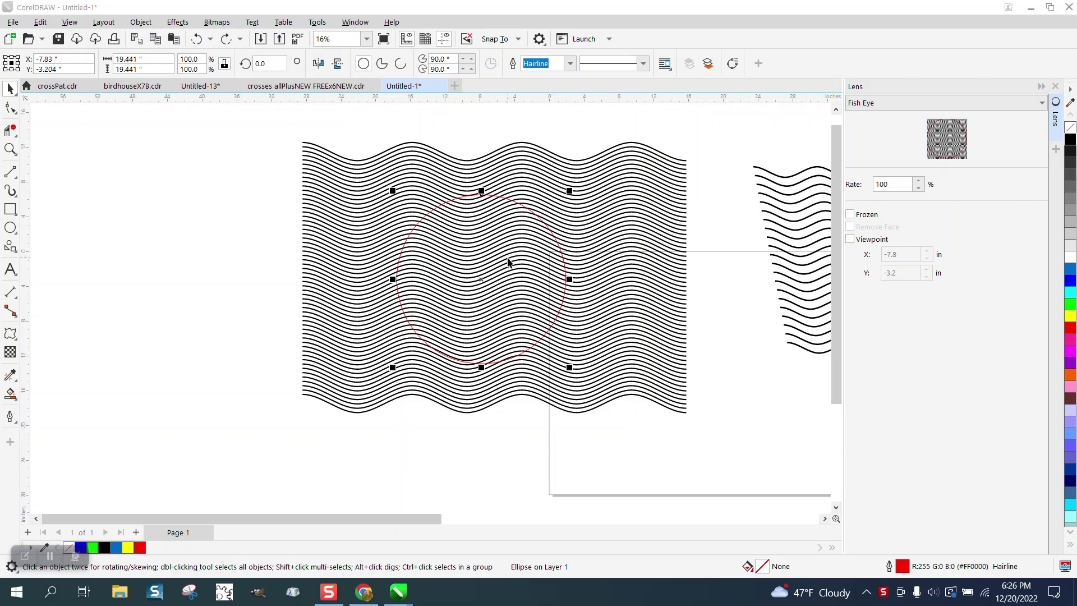
Keep Fish Eye as the lens type and delete the old red circle
click(1045, 105)
click(862, 187)
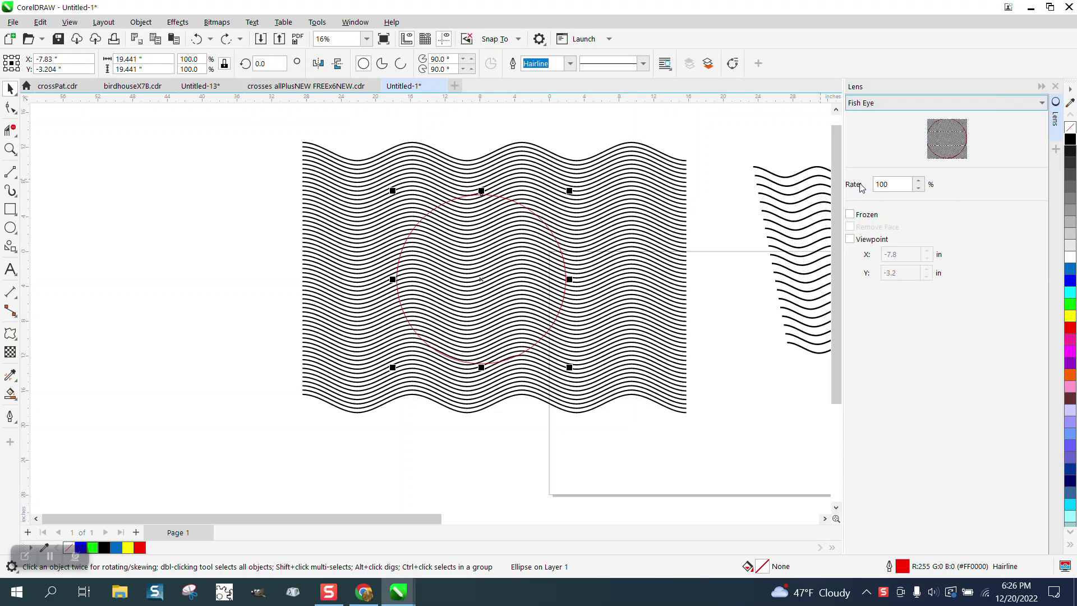
click(588, 146)
click(527, 212)
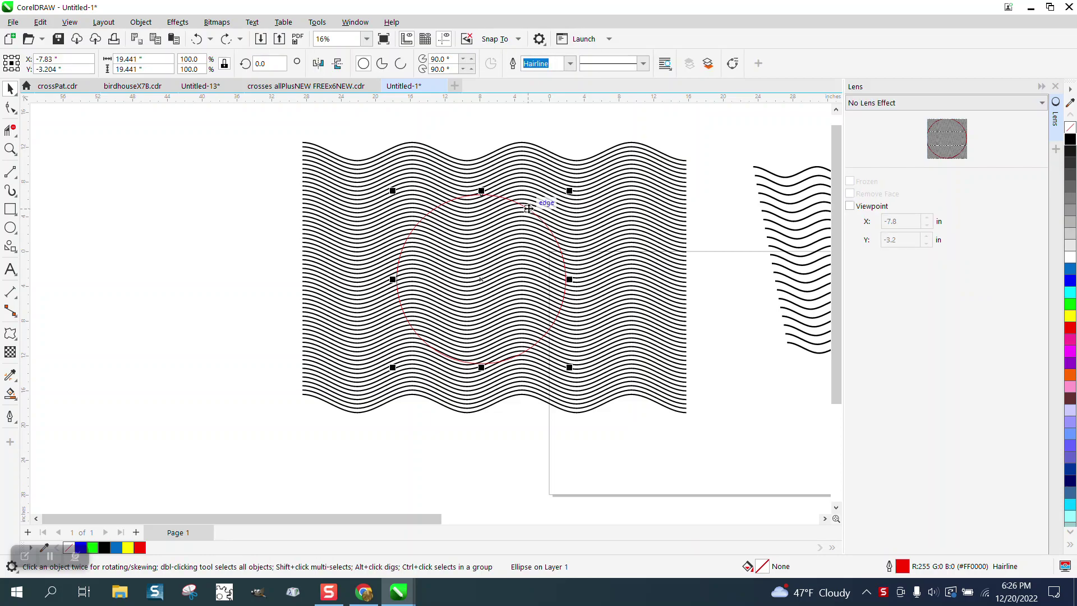
key(Delete)
Draw a new circle and move it onto the middle of the wavy lines
click(10, 228)
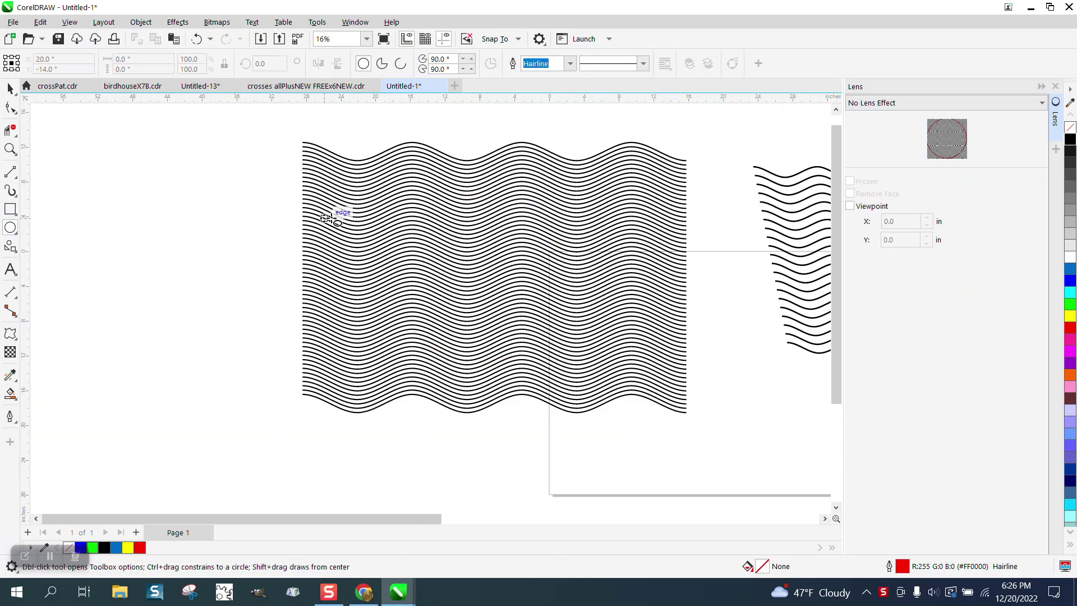
drag(334, 225, 139, 419)
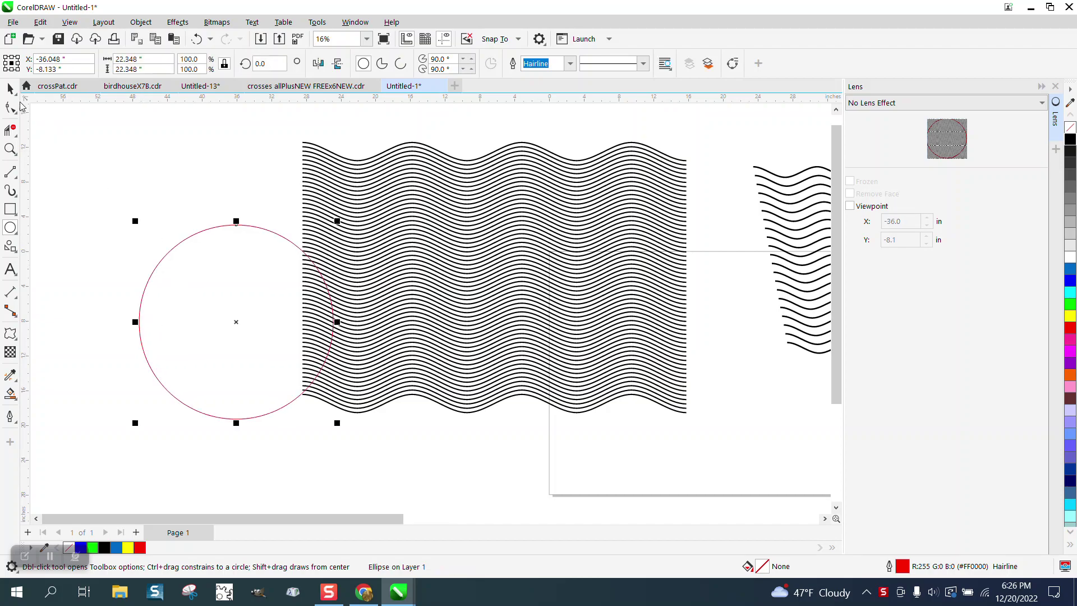
key(space)
drag(241, 320, 475, 285)
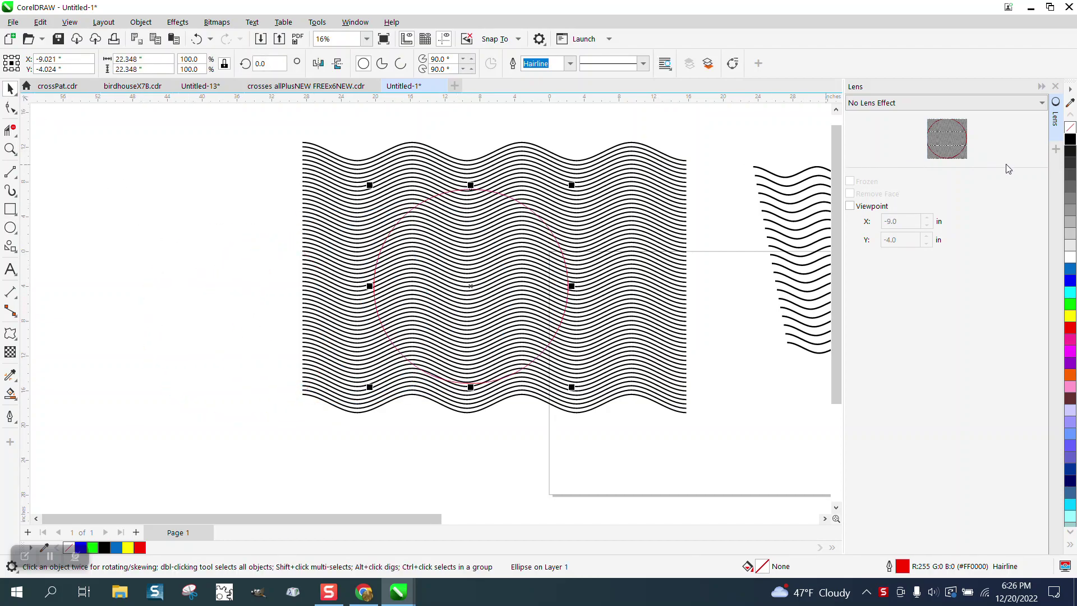
Apply a frozen Fish Eye lens to the circle and drag the result beside the waves
click(1041, 102)
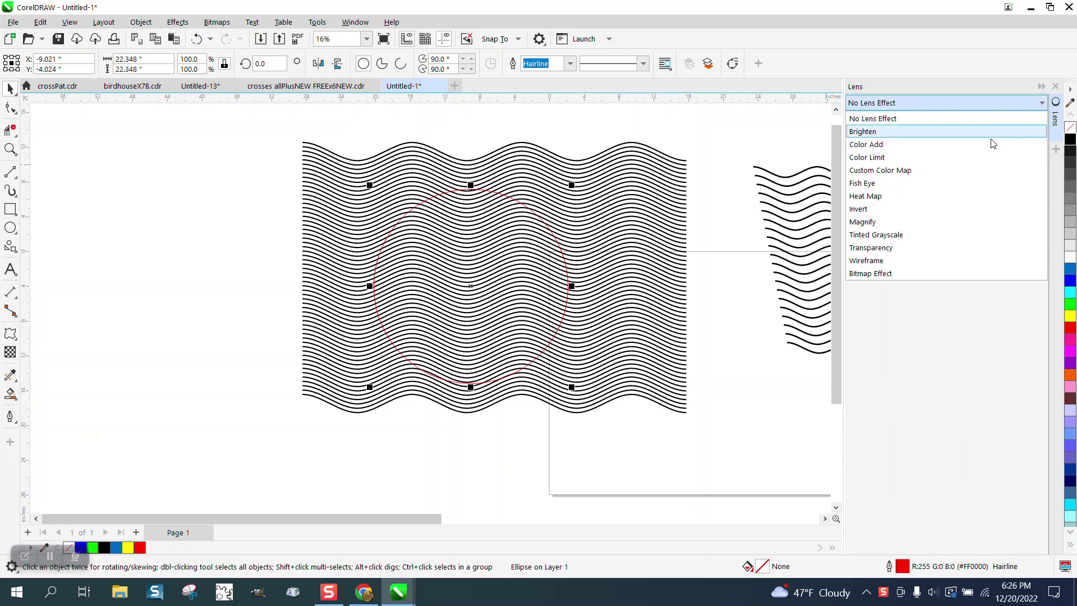
click(869, 184)
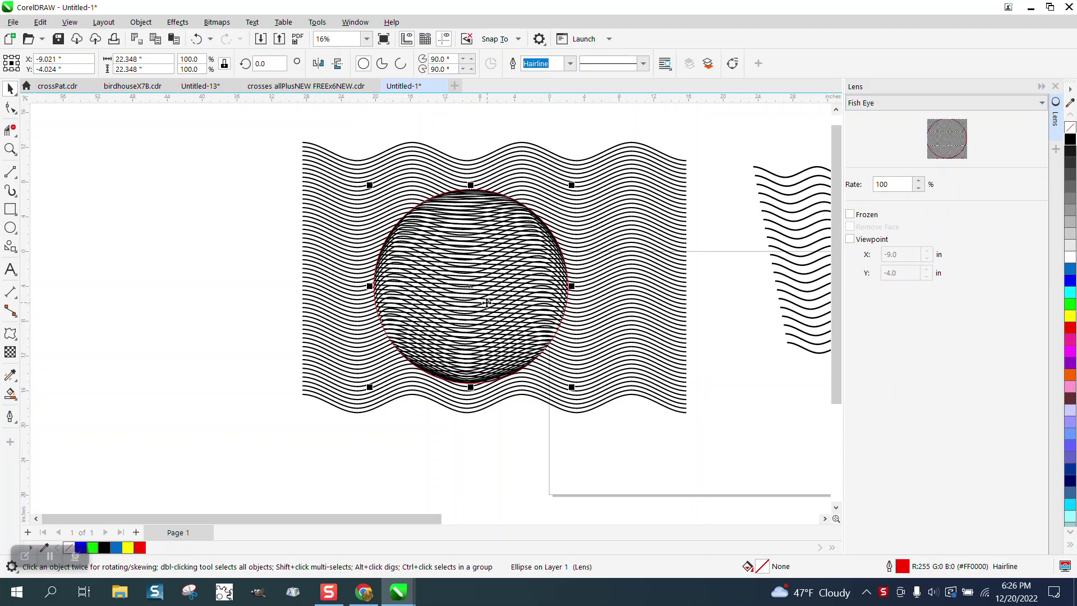
click(848, 213)
drag(460, 283, 174, 282)
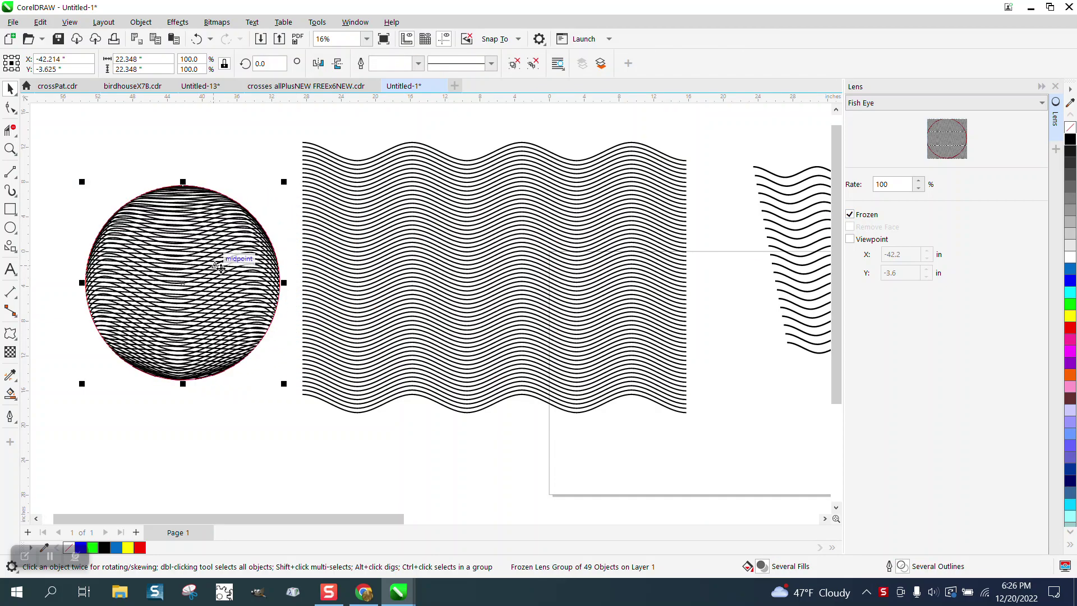
Zoom in to inspect the frozen lens circle, undo the move, and delete it
click(9, 150)
drag(112, 188, 288, 303)
right_click(265, 281)
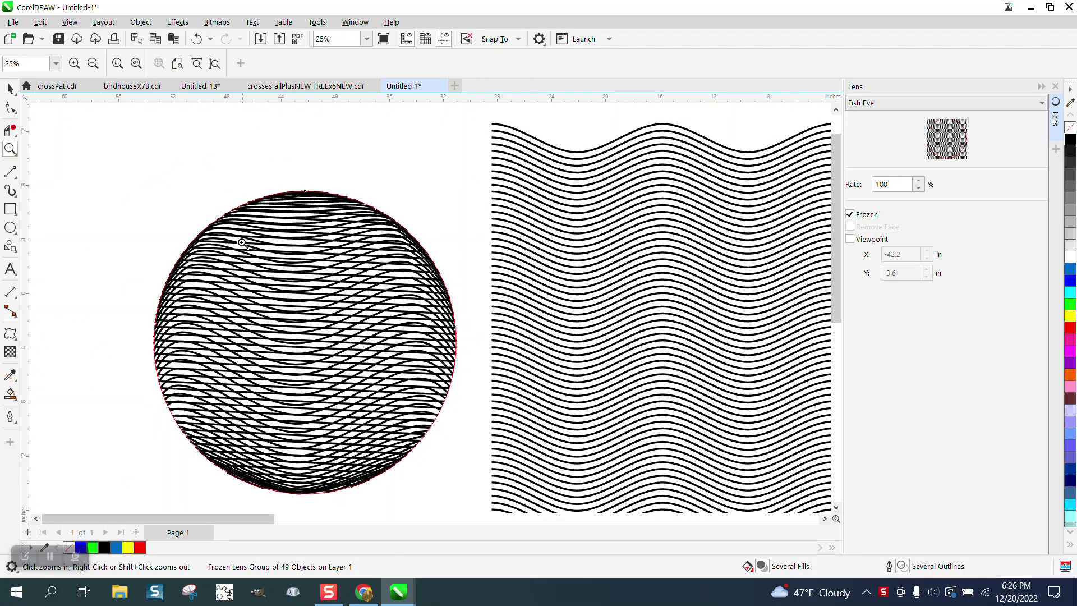
right_click(245, 247)
click(10, 89)
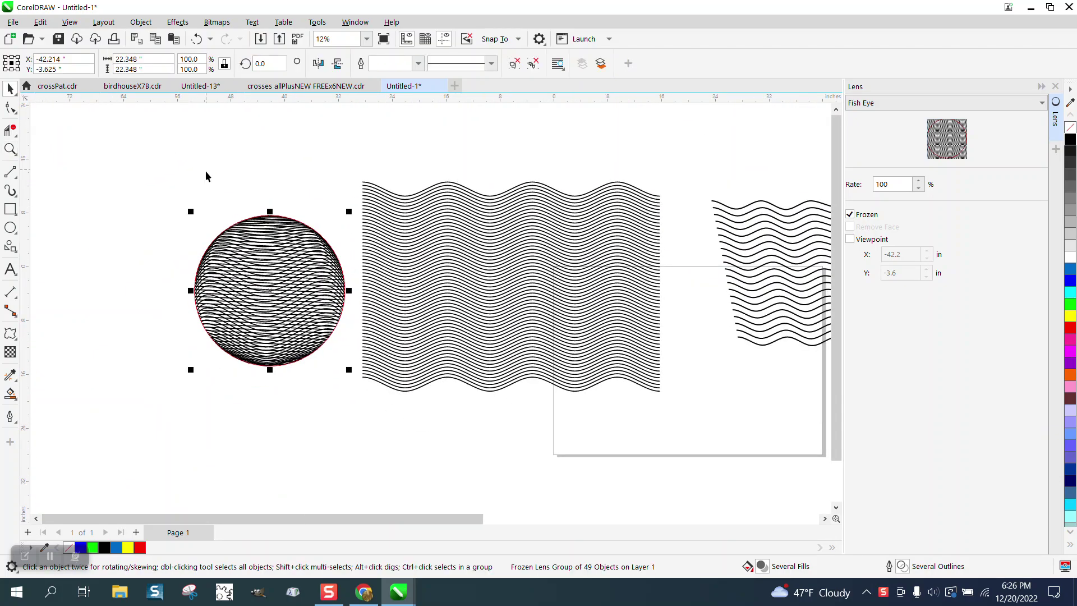
click(273, 271)
click(273, 270)
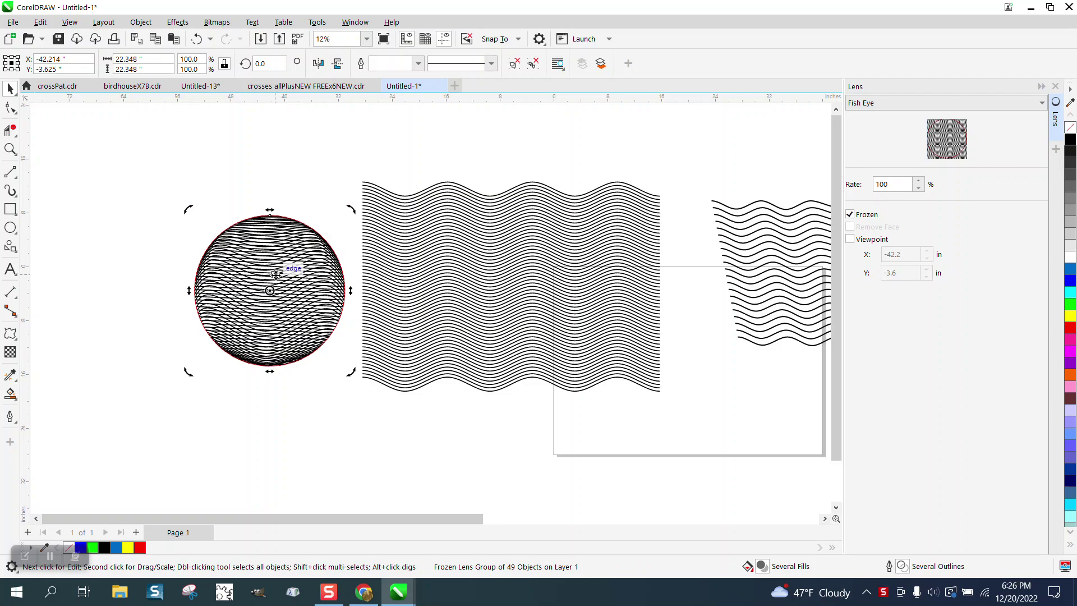
click(197, 39)
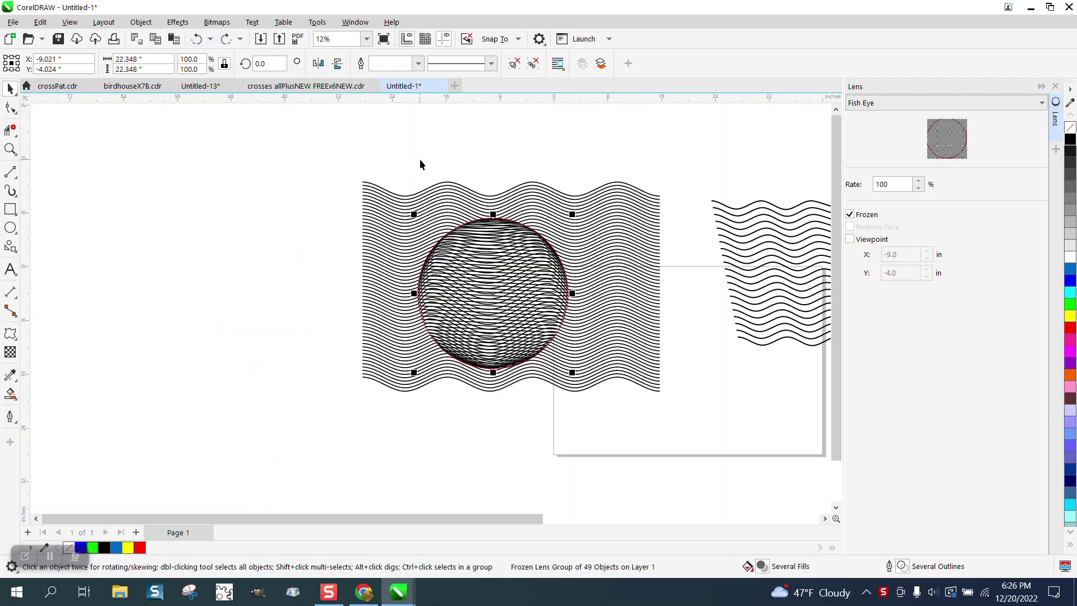
key(Delete)
Ungroup the wavy-line group into 59 separate objects
click(441, 196)
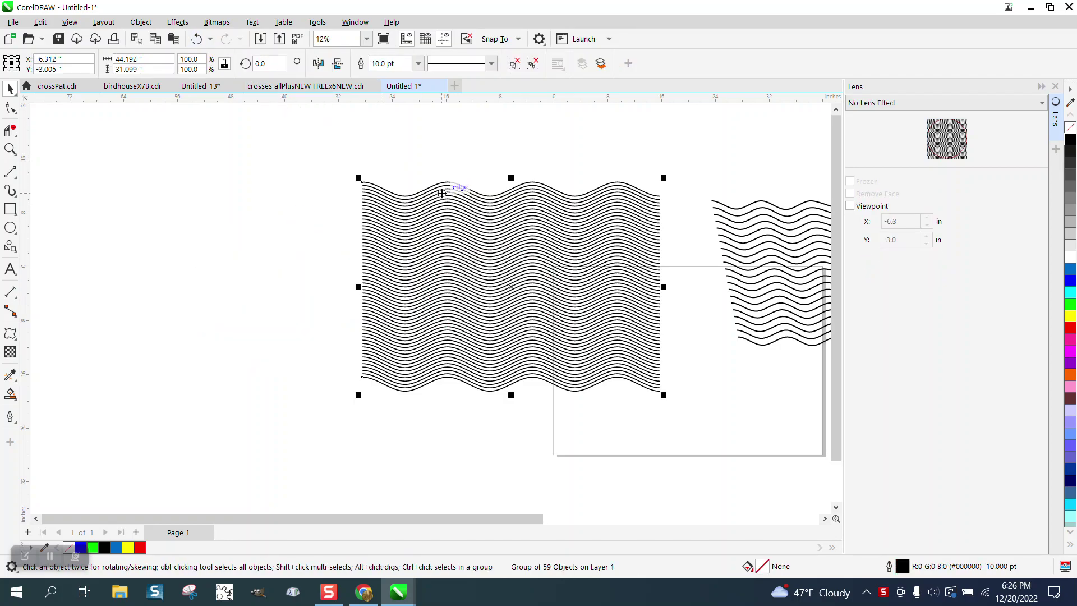
click(140, 21)
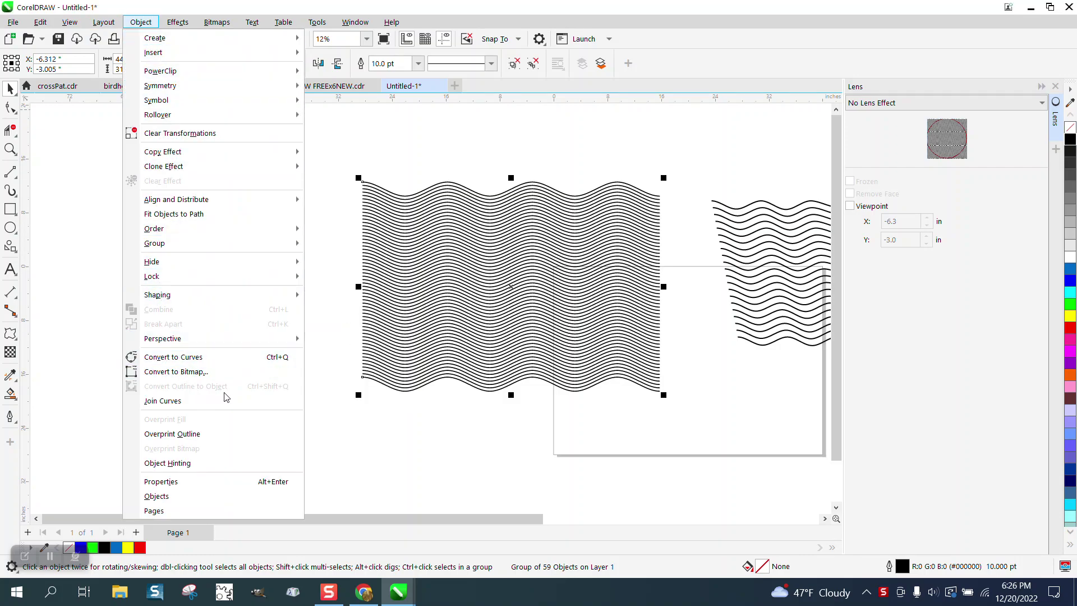
mouse_move(184, 248)
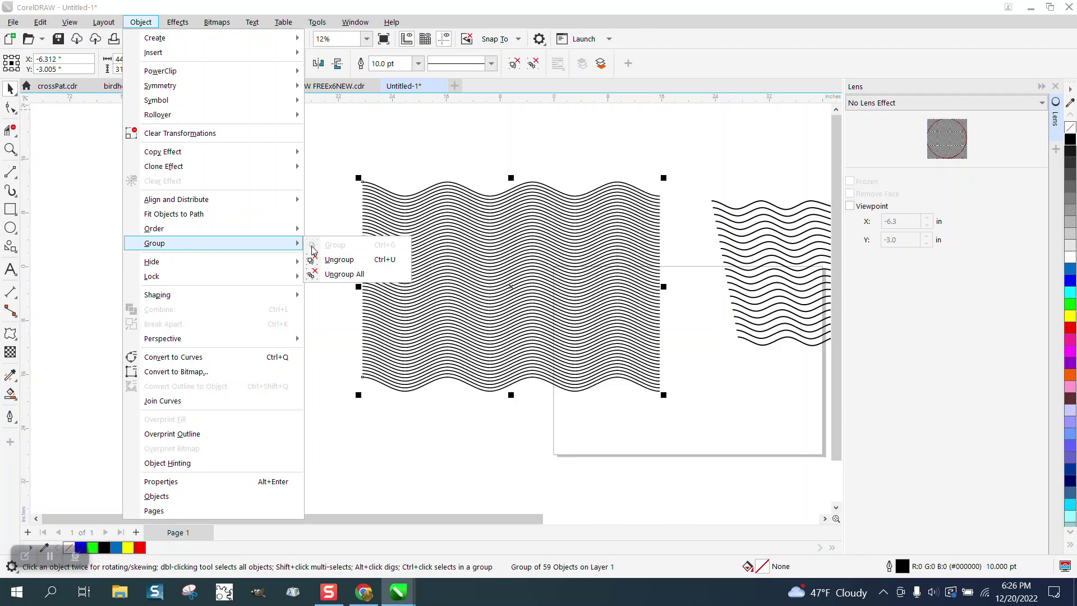
click(311, 259)
Convert all the wave line outlines into black-filled objects
drag(341, 151, 690, 440)
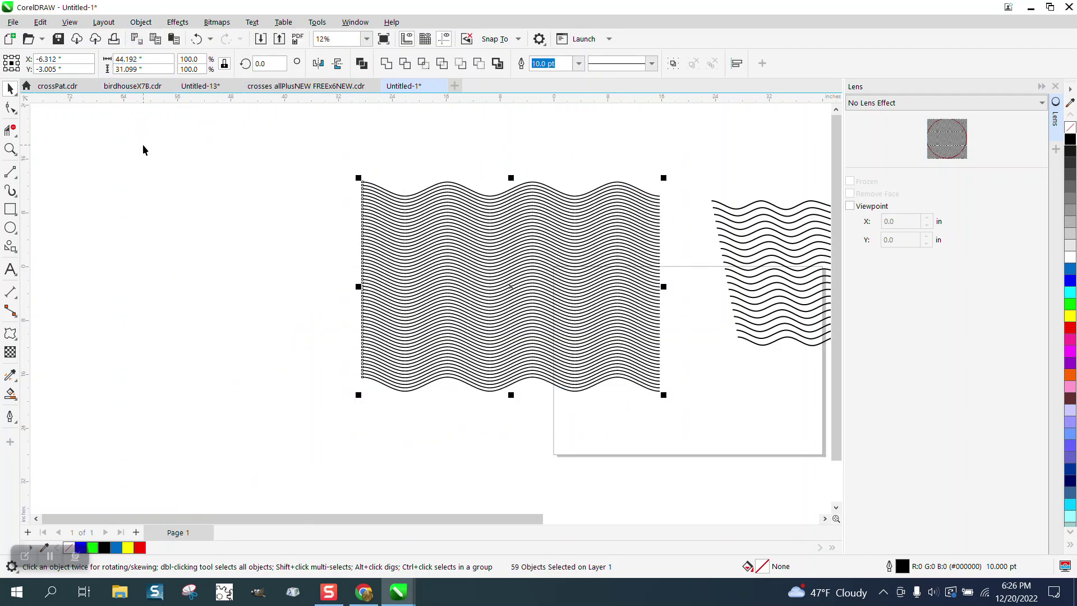
click(141, 22)
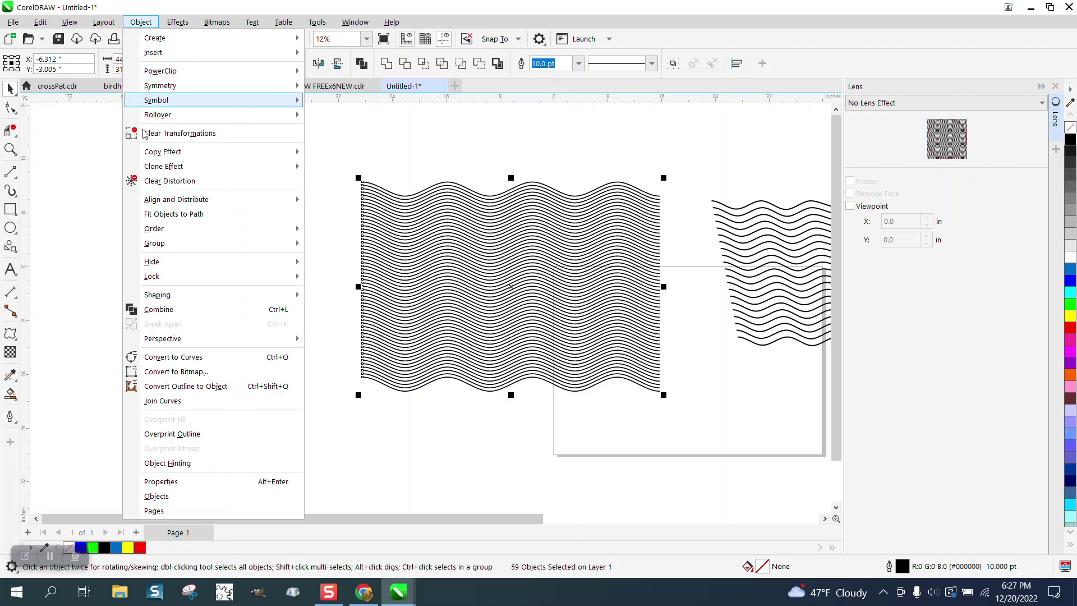
click(202, 386)
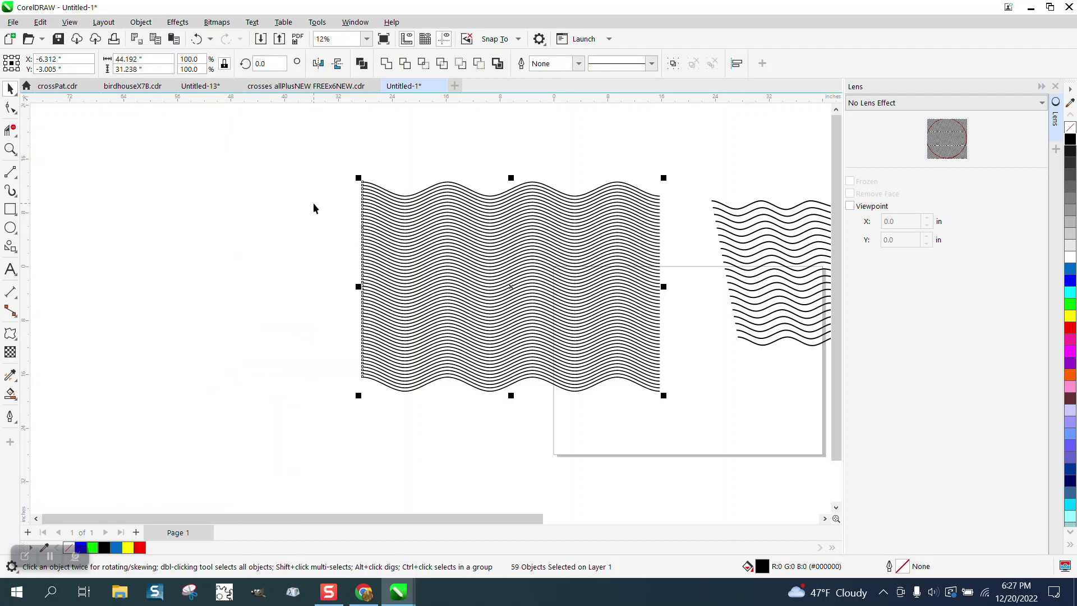
Draw a circle and move it onto the converted wavy lines
click(12, 230)
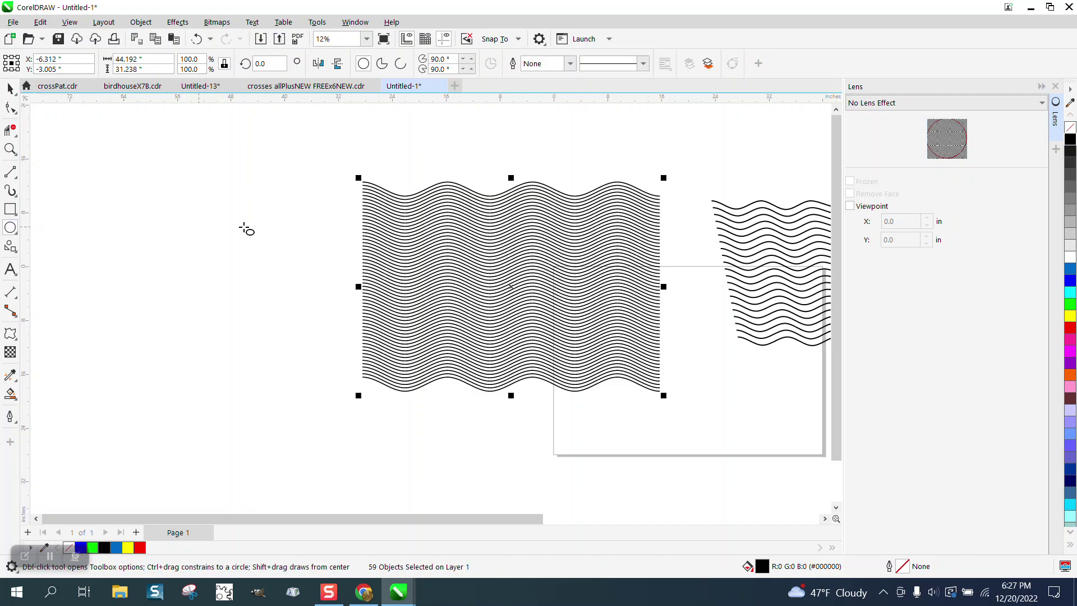
drag(328, 212, 169, 370)
key(space)
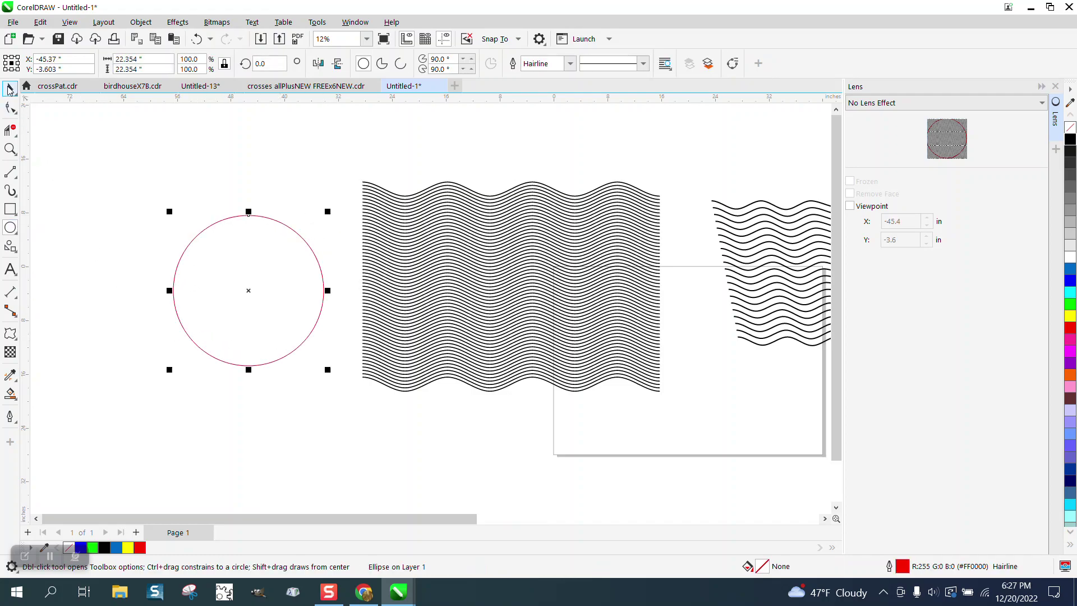
drag(255, 288, 465, 291)
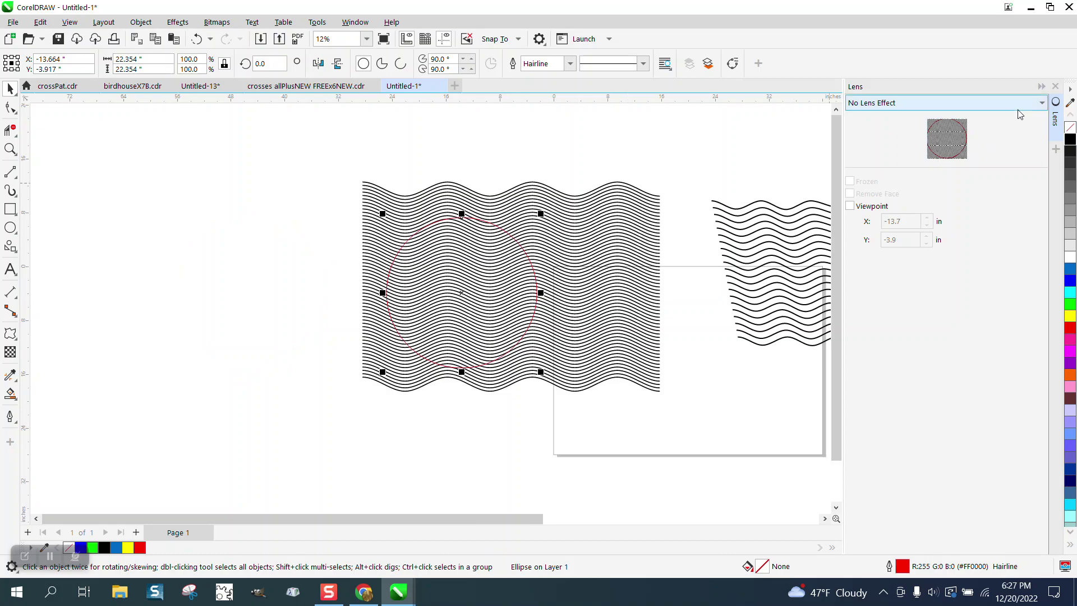
Apply a Fish Eye lens to the circle at a 150% rate
click(1043, 104)
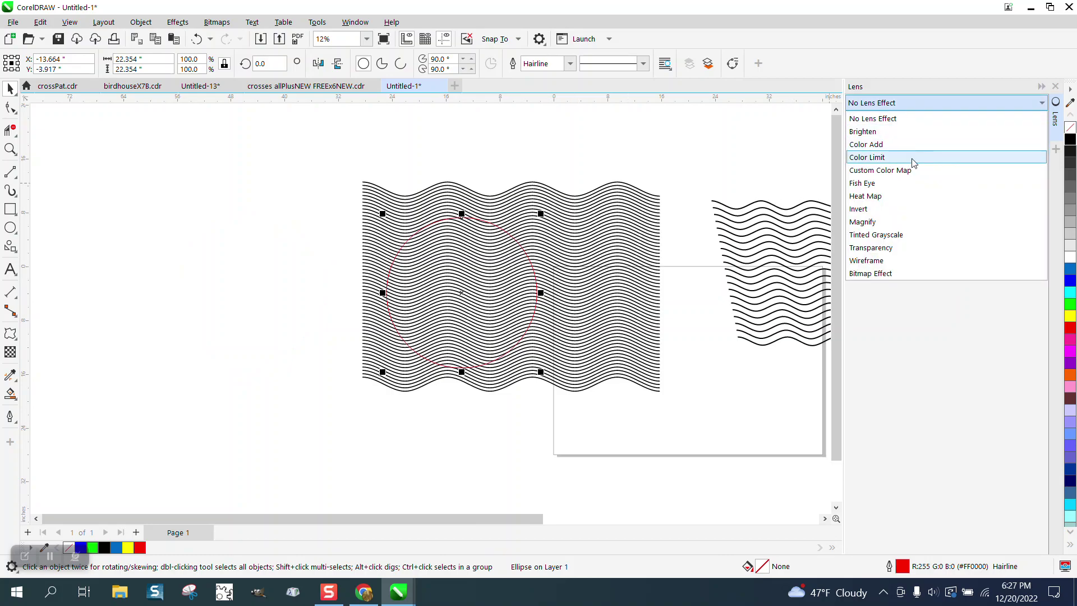
click(868, 185)
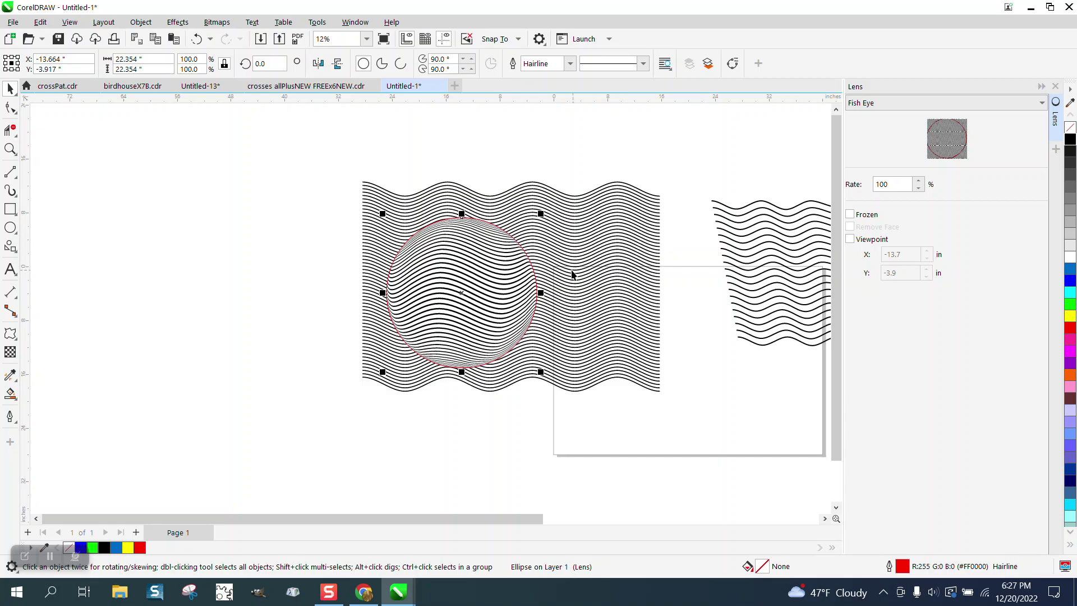
double_click(892, 184)
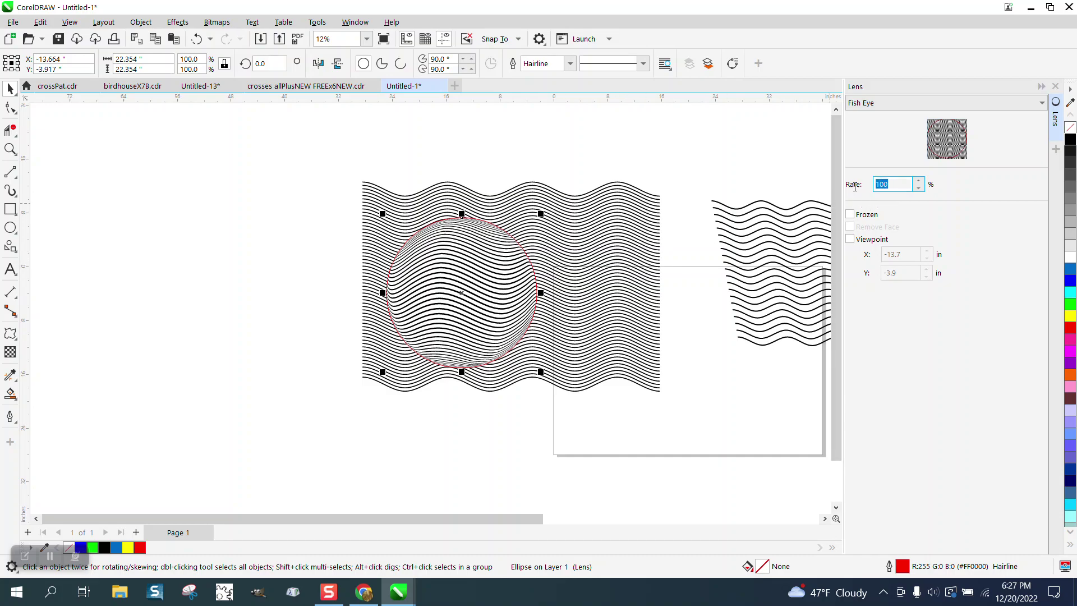
text(150)
key(Return)
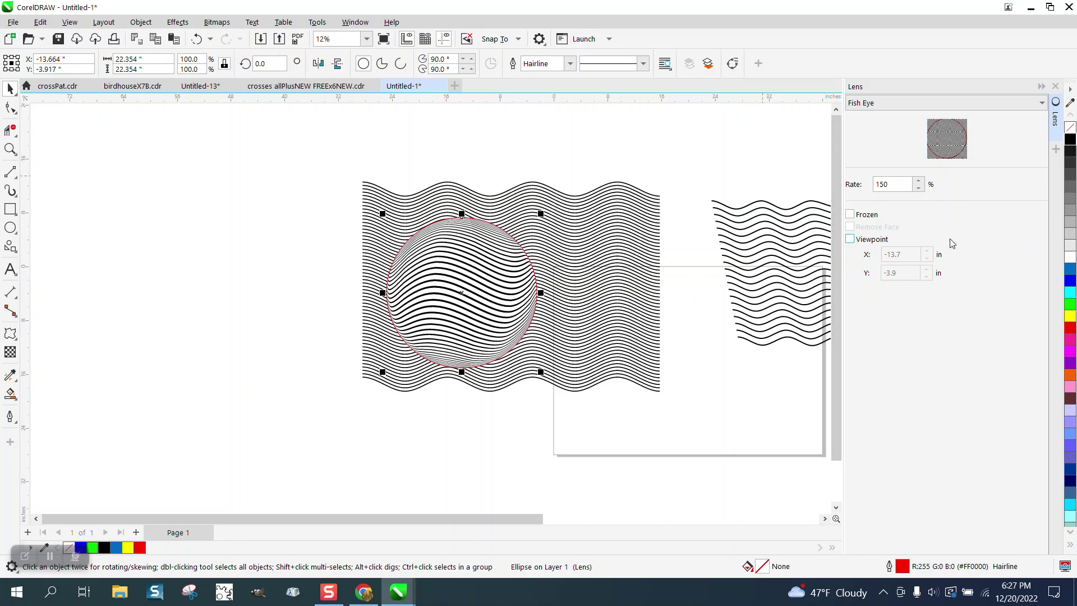
Freeze the Fish Eye lens, move the result left of the waves, and ungroup it
click(850, 214)
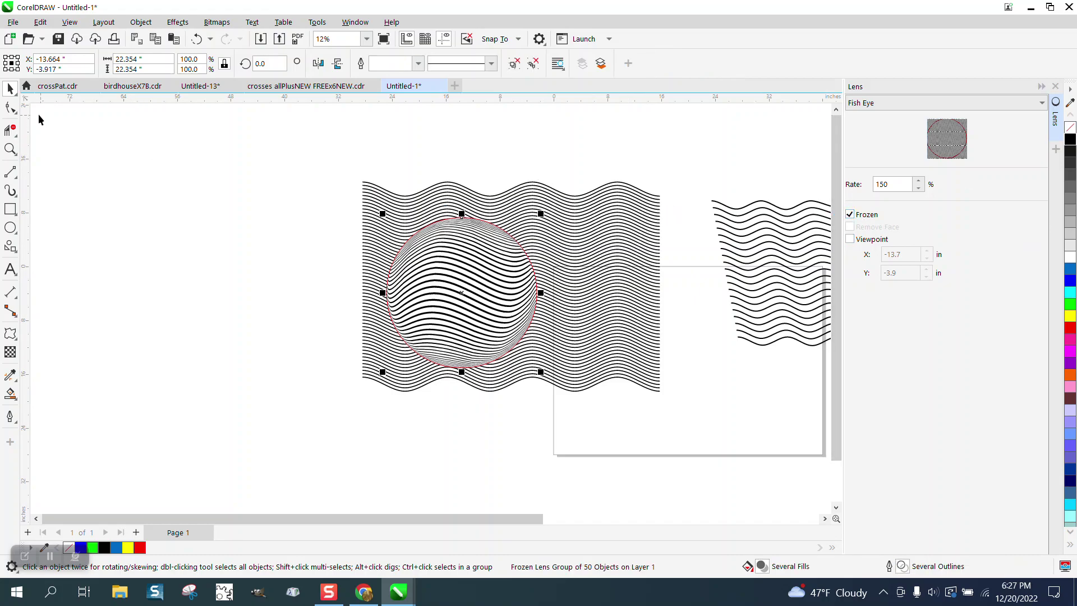
drag(430, 254, 193, 247)
click(141, 22)
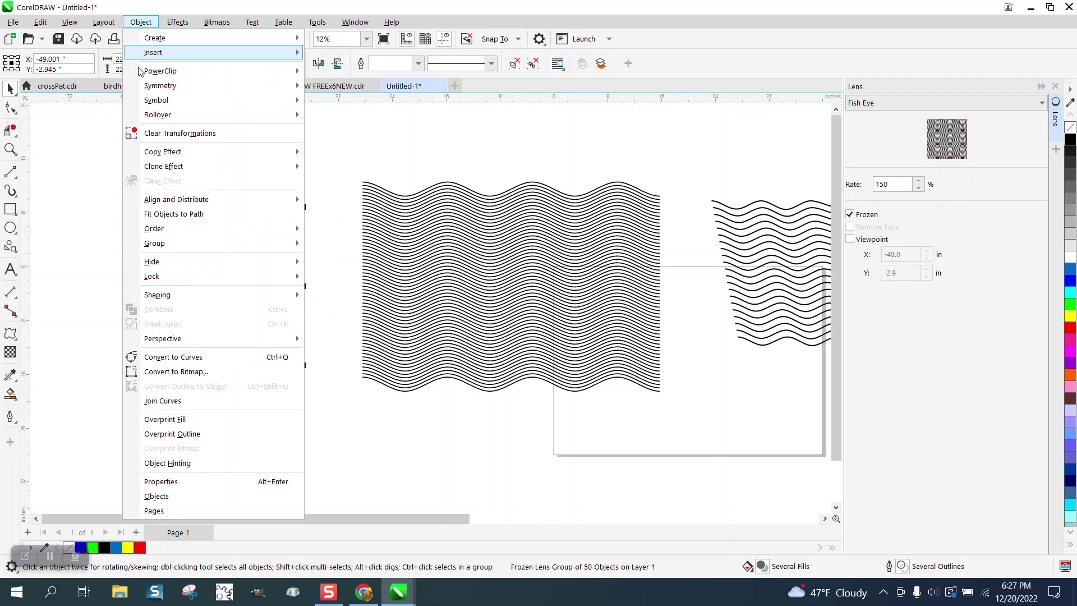
mouse_move(156, 246)
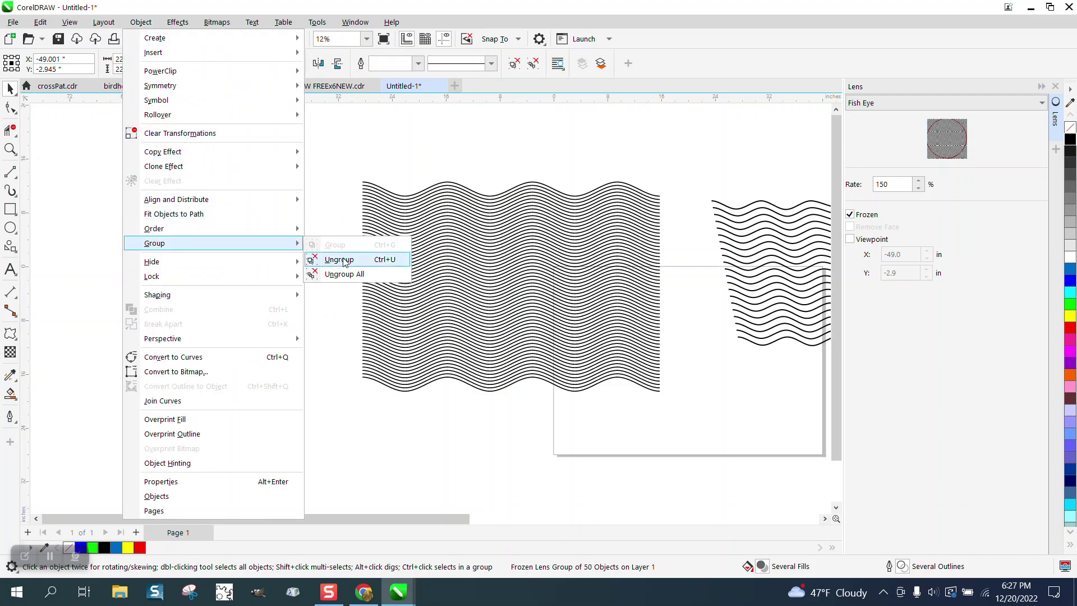
click(314, 257)
Select the distorted fish-eye circle
click(292, 254)
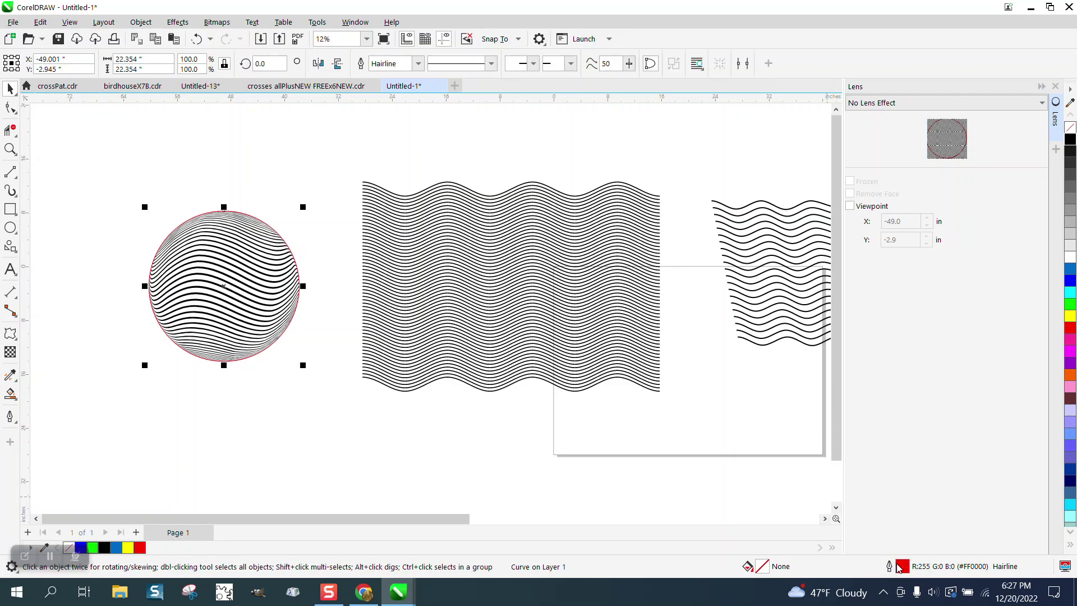
click(318, 402)
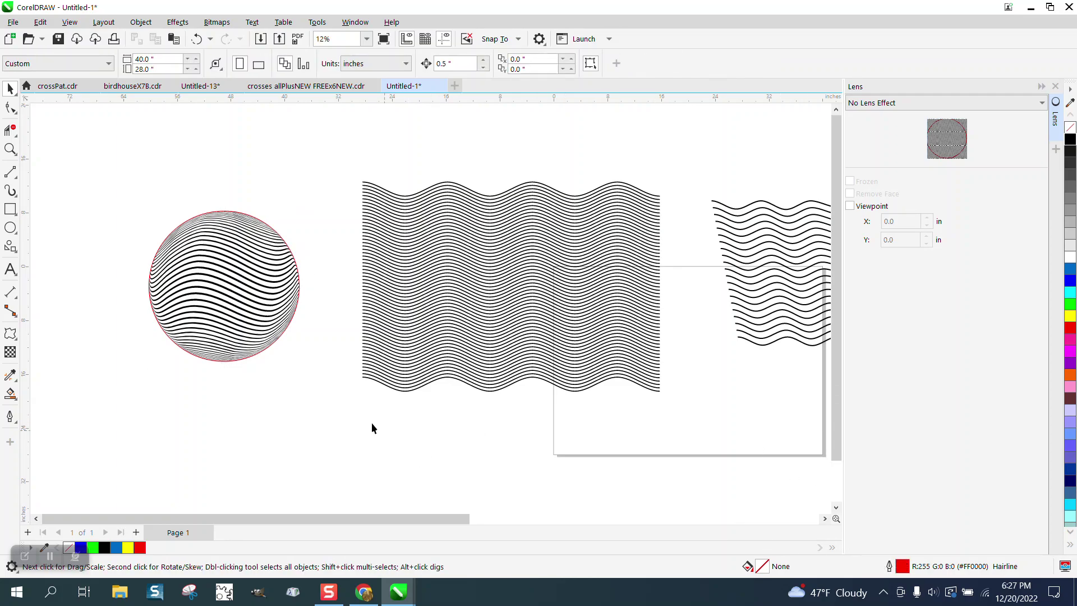
click(298, 267)
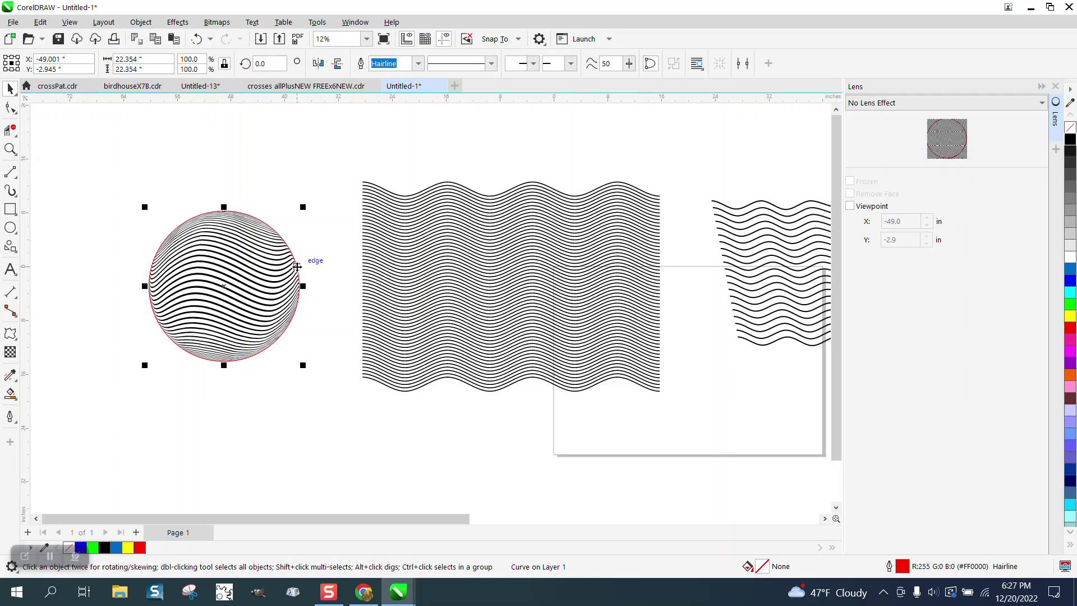
Select all the sphere's lines, mirror them vertically into a crosshatch lattice, and zoom in
click(305, 294)
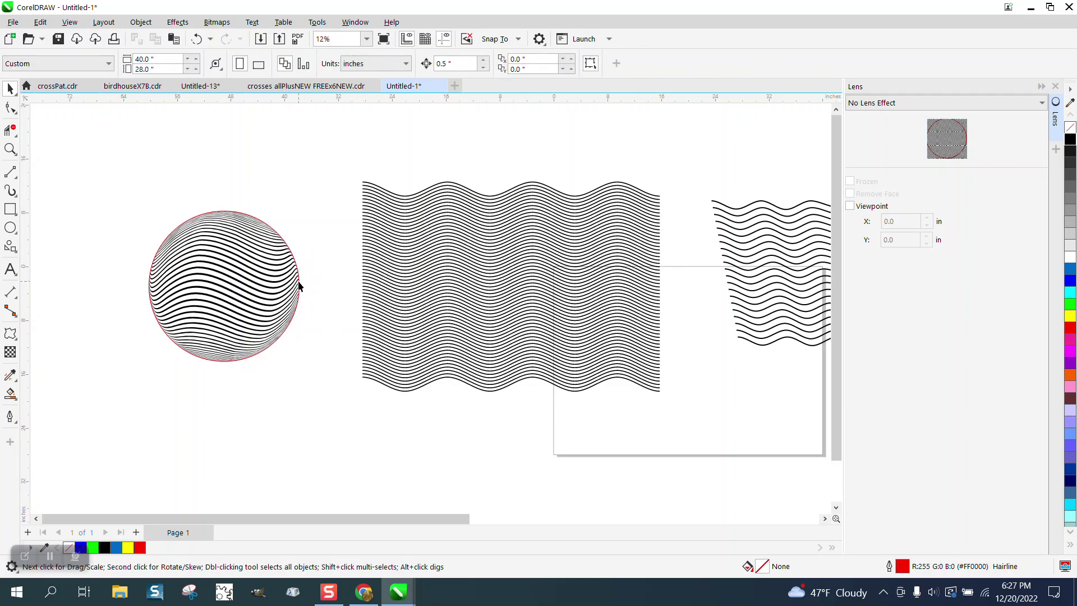
click(299, 280)
click(298, 277)
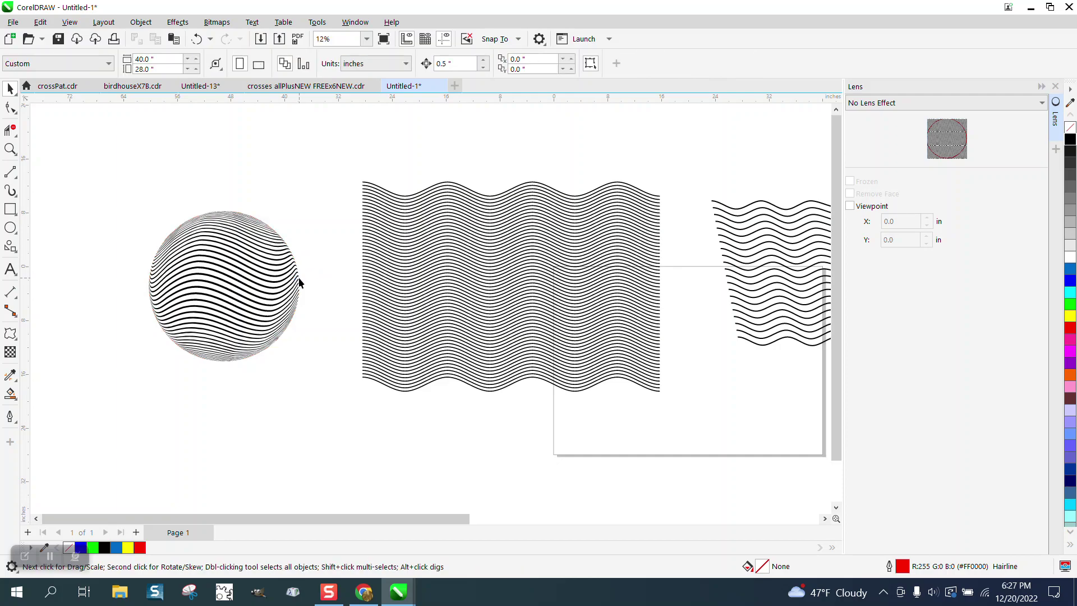
drag(308, 369, 310, 371)
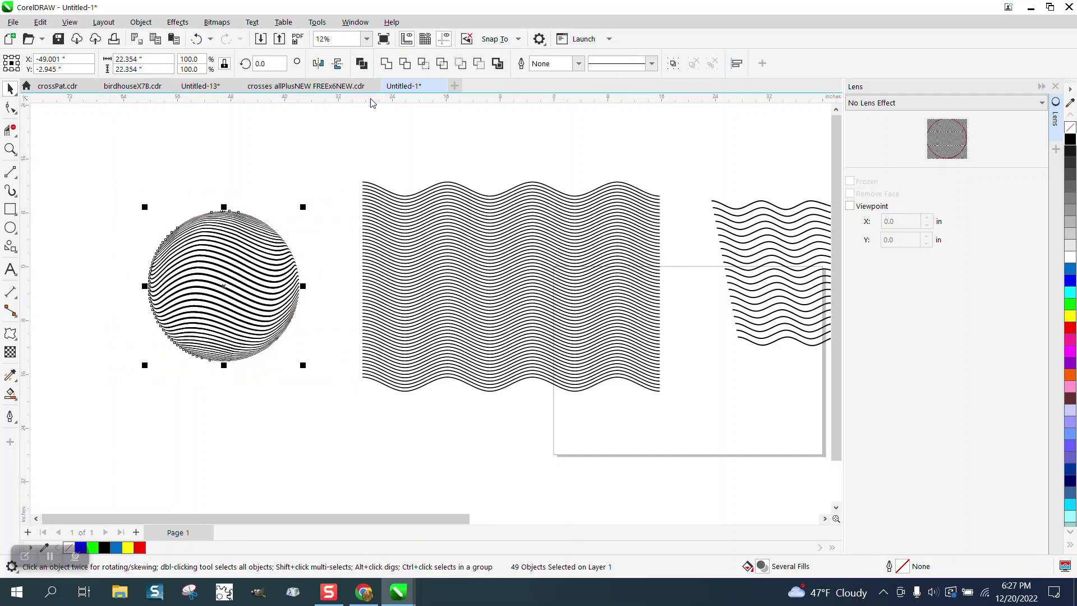
click(338, 65)
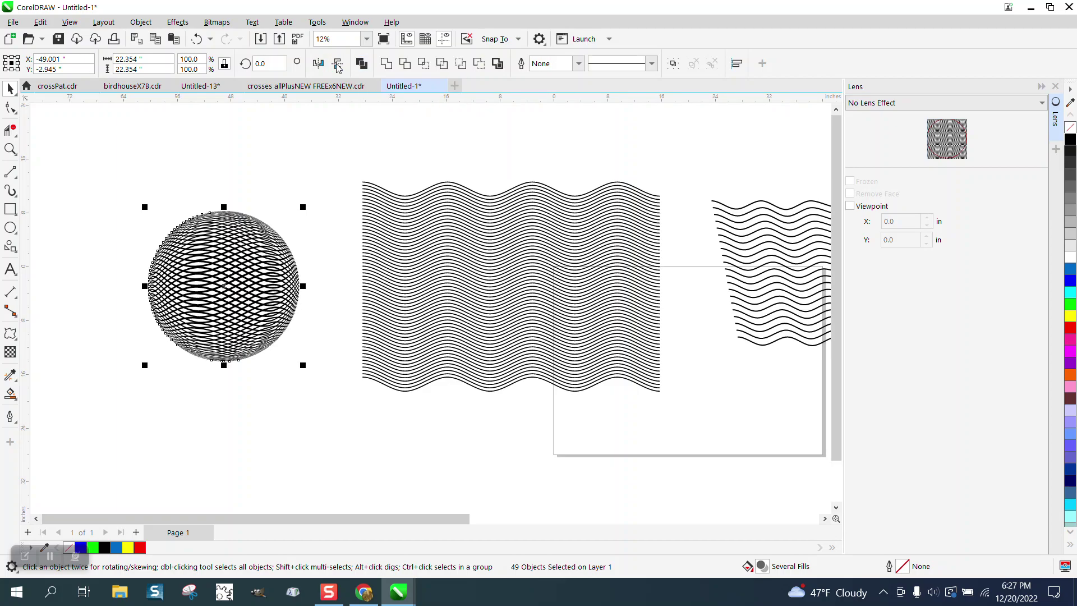
click(10, 149)
drag(161, 205, 343, 384)
scroll(317, 368, down, 2)
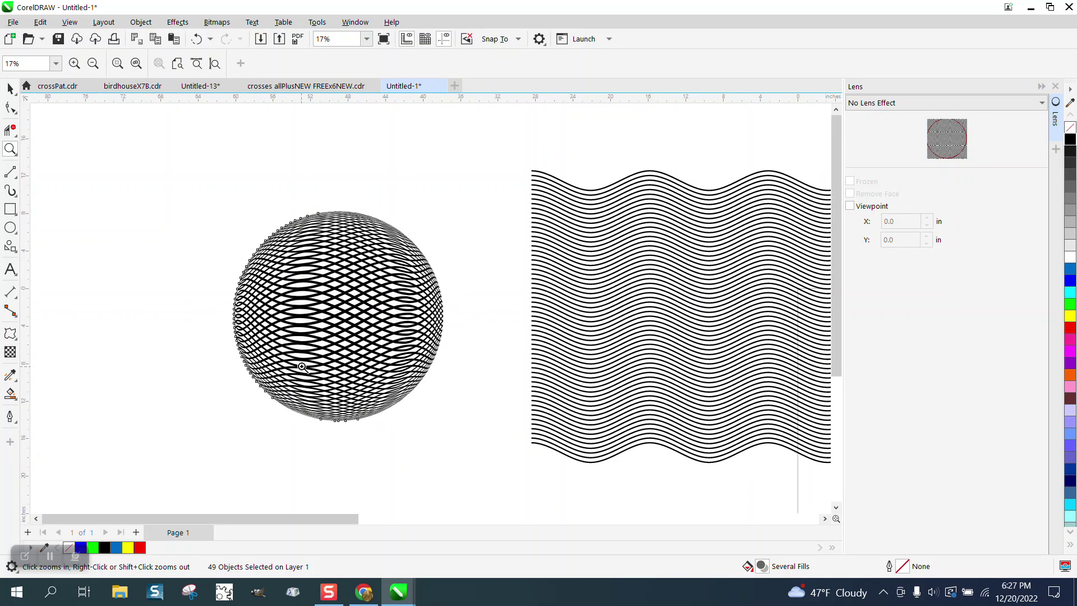
scroll(224, 339, down, 2)
scroll(213, 328, down, 1)
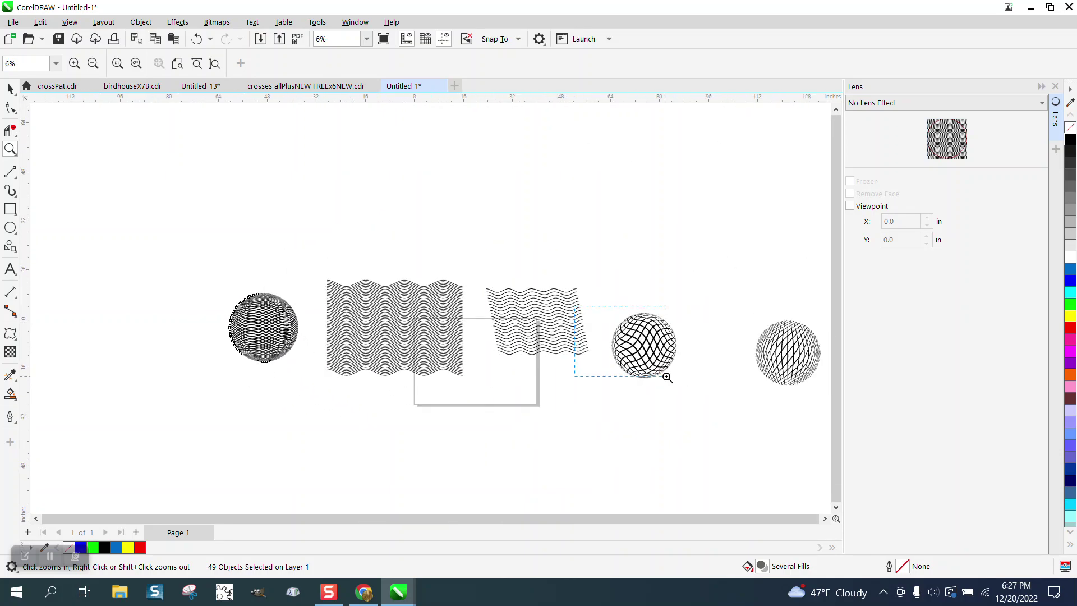
scroll(701, 386, up, 4)
scroll(376, 305, down, 1)
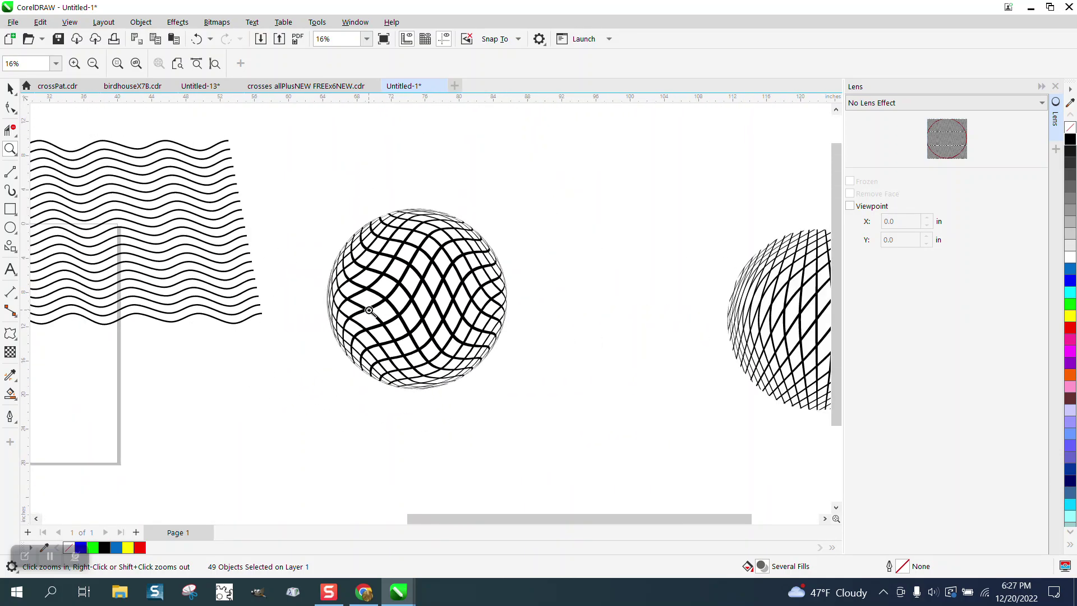
scroll(460, 307, down, 1)
scroll(243, 278, down, 1)
drag(70, 219, 282, 375)
key(space)
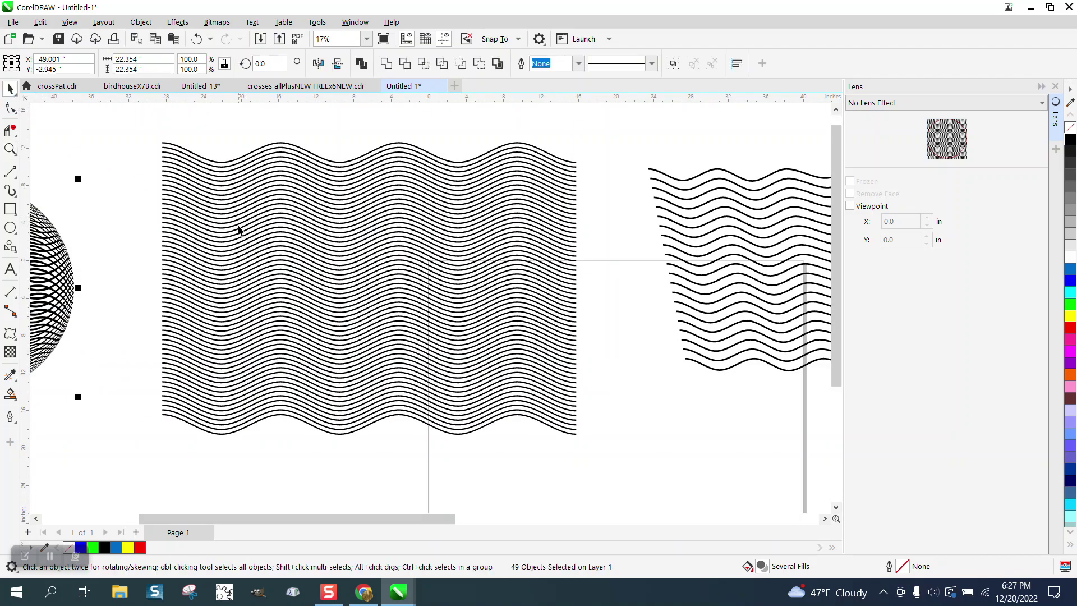
drag(242, 232, 243, 492)
click(197, 39)
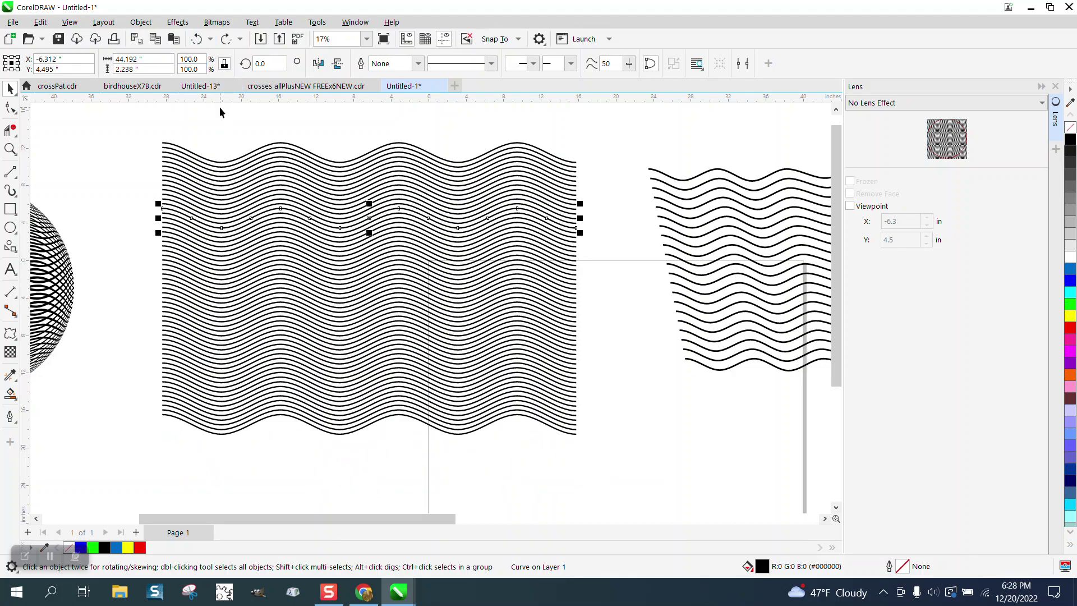
scroll(350, 227, down, 1)
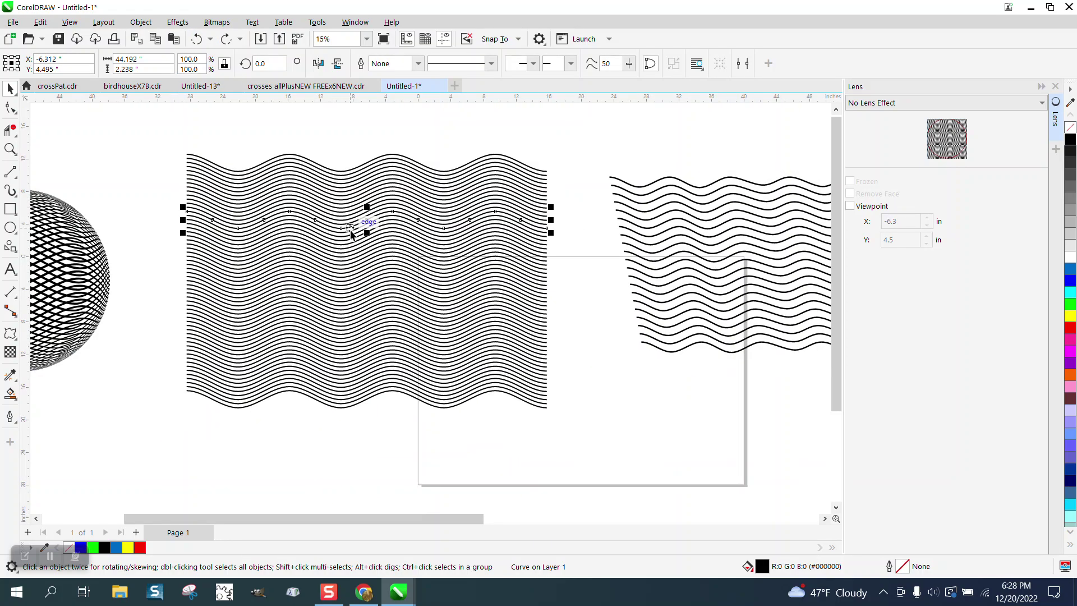
click(167, 132)
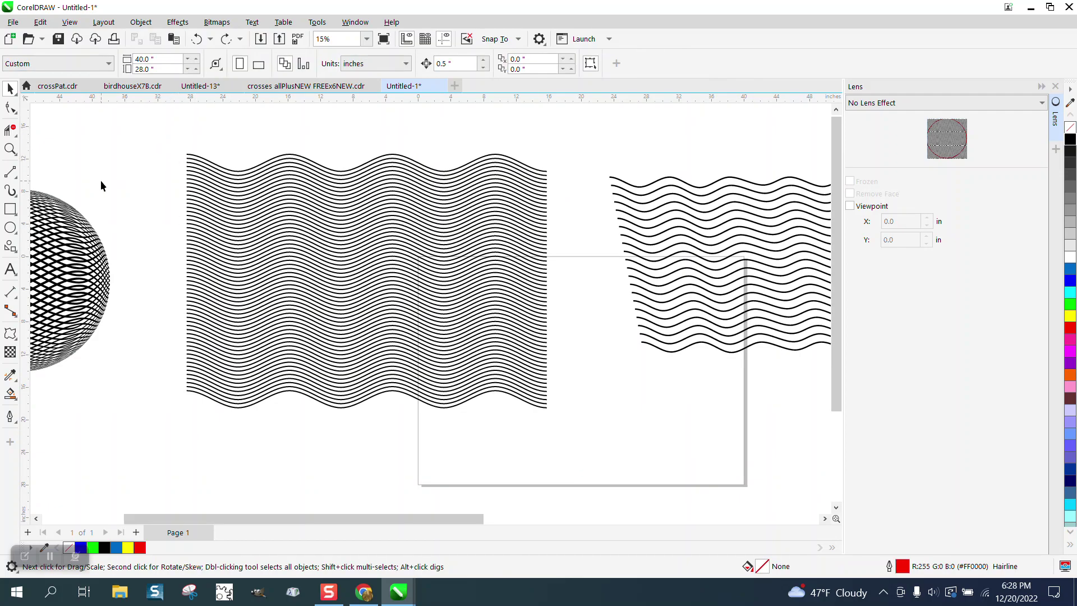
click(11, 209)
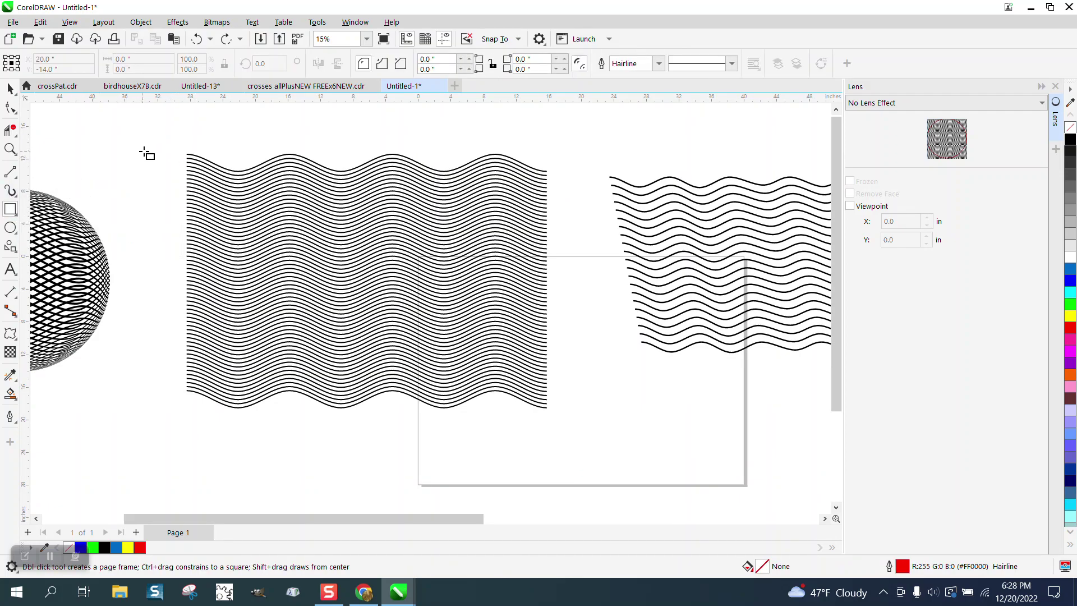
mouse_move(146, 151)
mouse_down()
mouse_move(84, 217)
mouse_move(158, 274)
mouse_move(154, 258)
mouse_up()
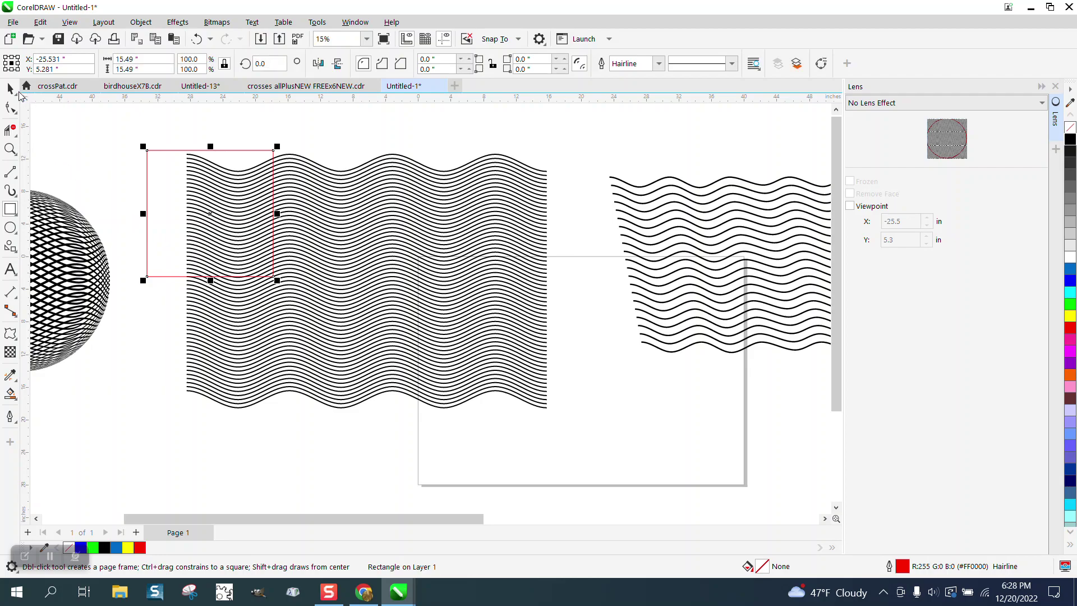
key(space)
drag(230, 223, 390, 312)
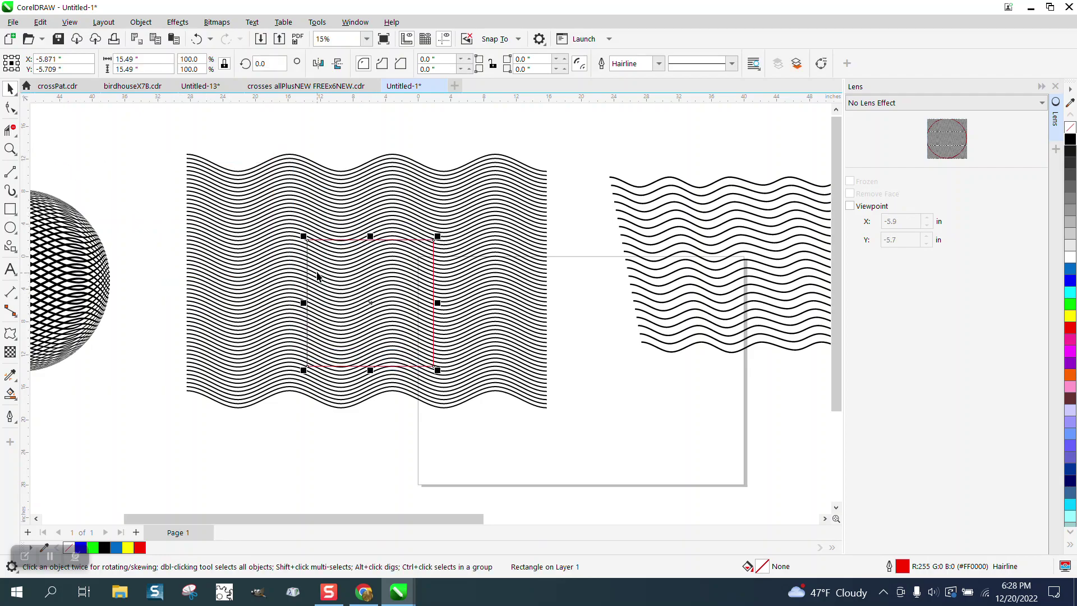
click(1043, 105)
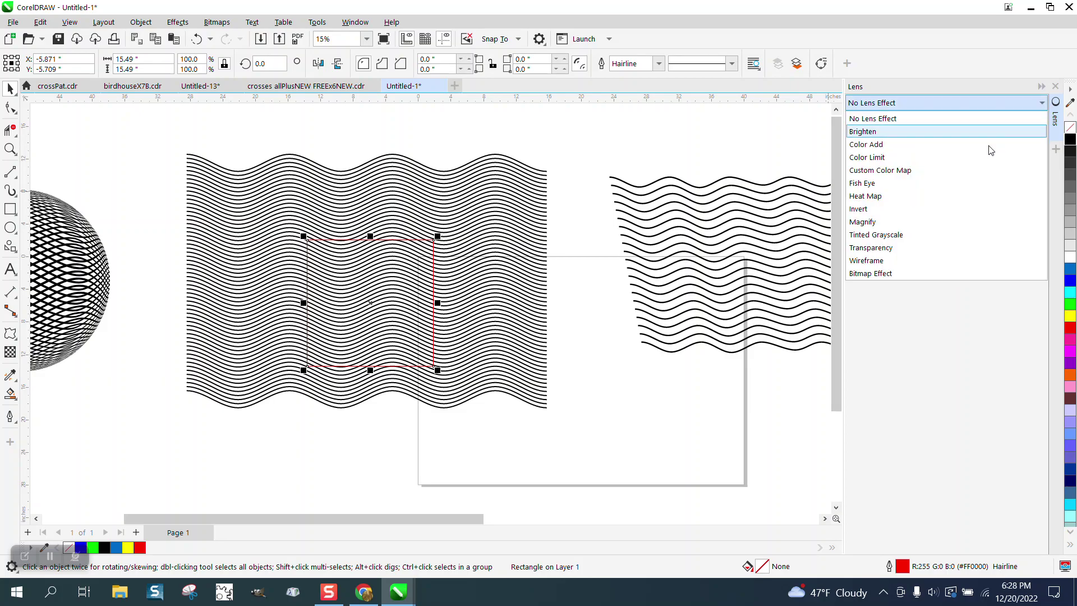
click(858, 178)
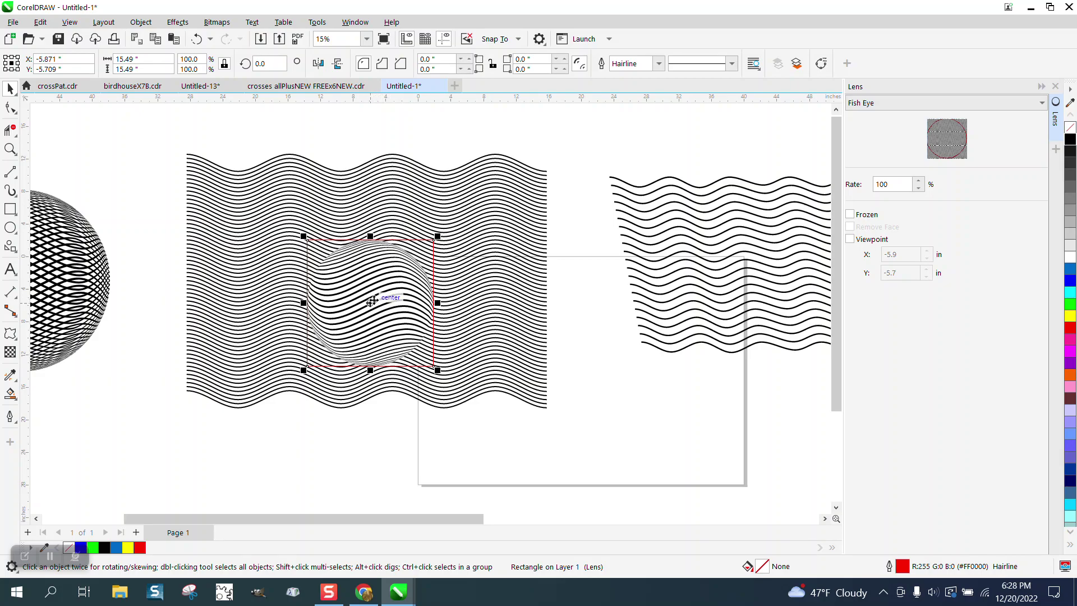
drag(371, 301, 482, 239)
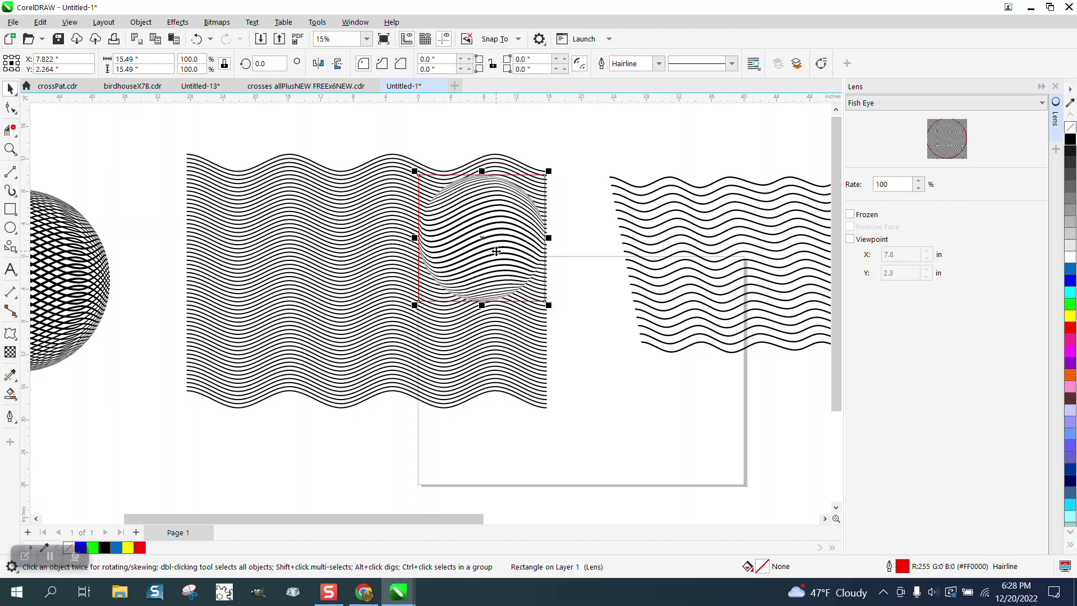
key(Delete)
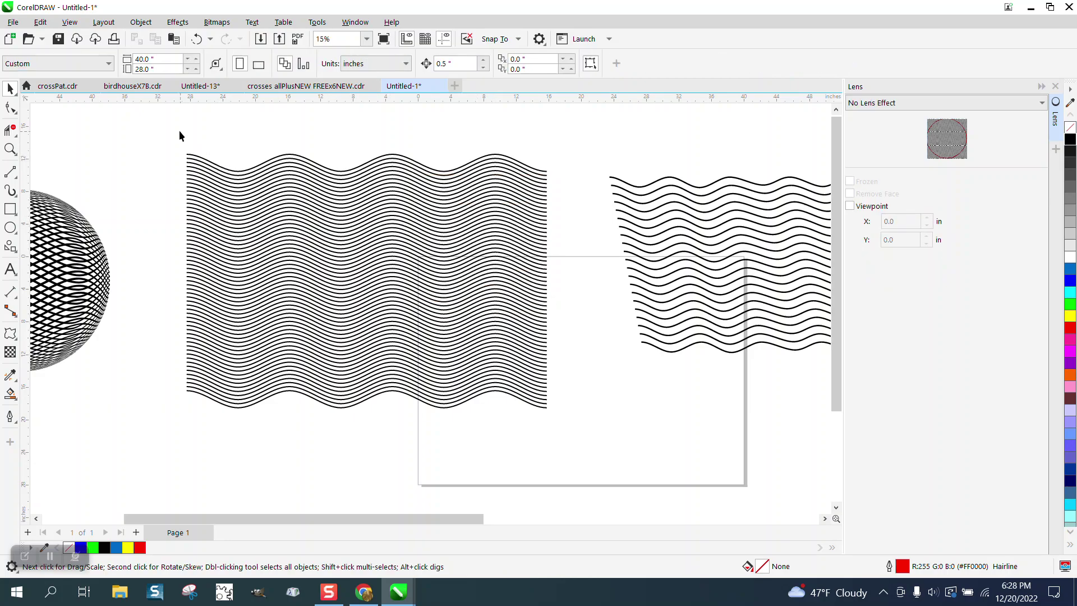
Group the 59 wave lines together
drag(261, 311, 584, 447)
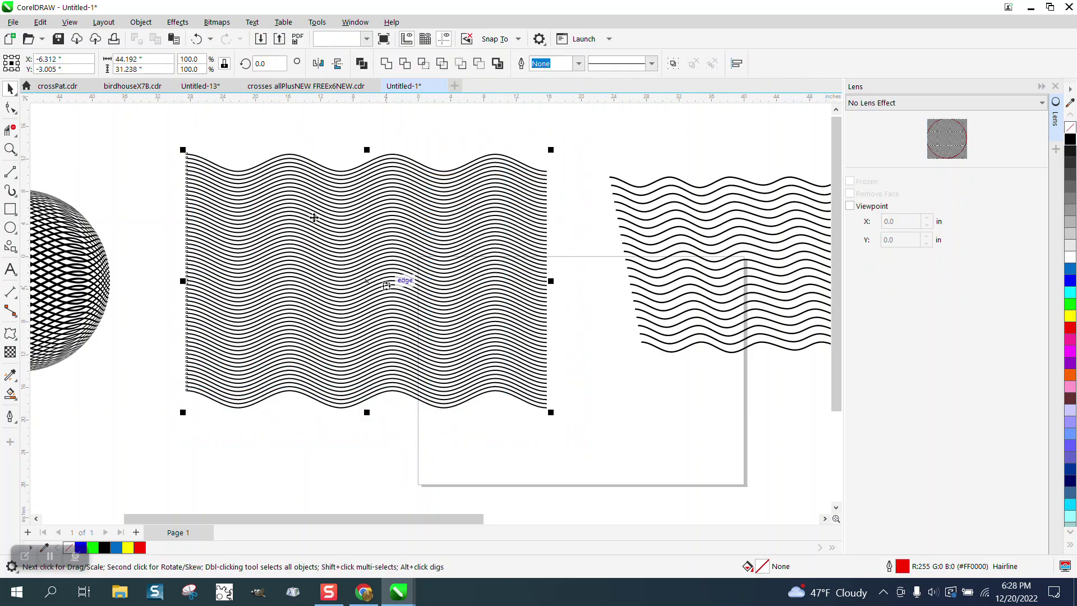
click(140, 22)
mouse_move(176, 247)
click(337, 245)
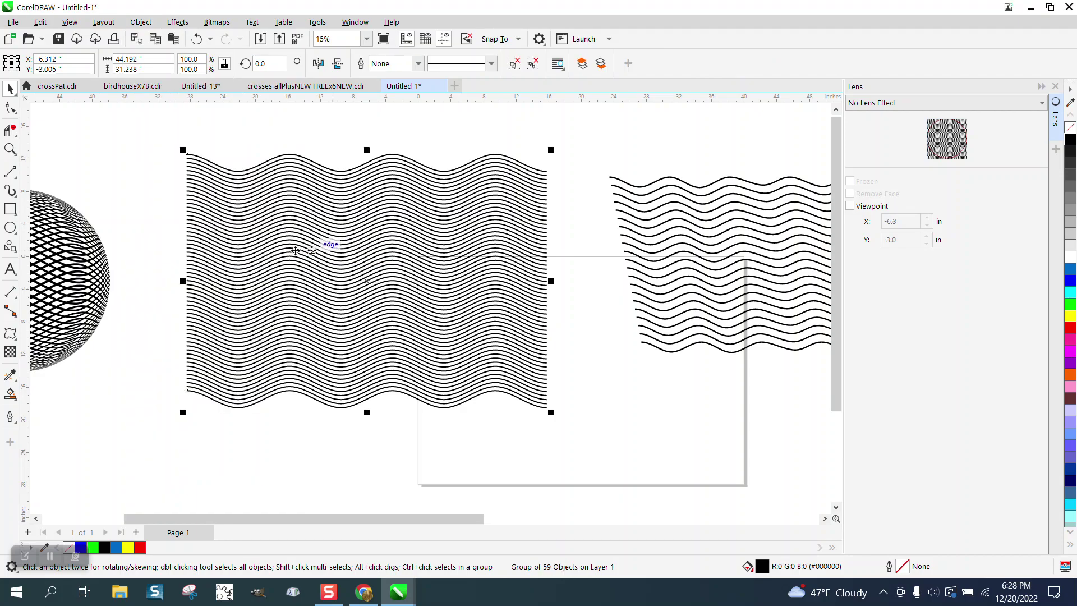
Draw a square and position it over the wave block
click(10, 209)
mouse_move(154, 199)
mouse_down()
mouse_move(257, 293)
mouse_move(348, 312)
mouse_move(331, 376)
mouse_up()
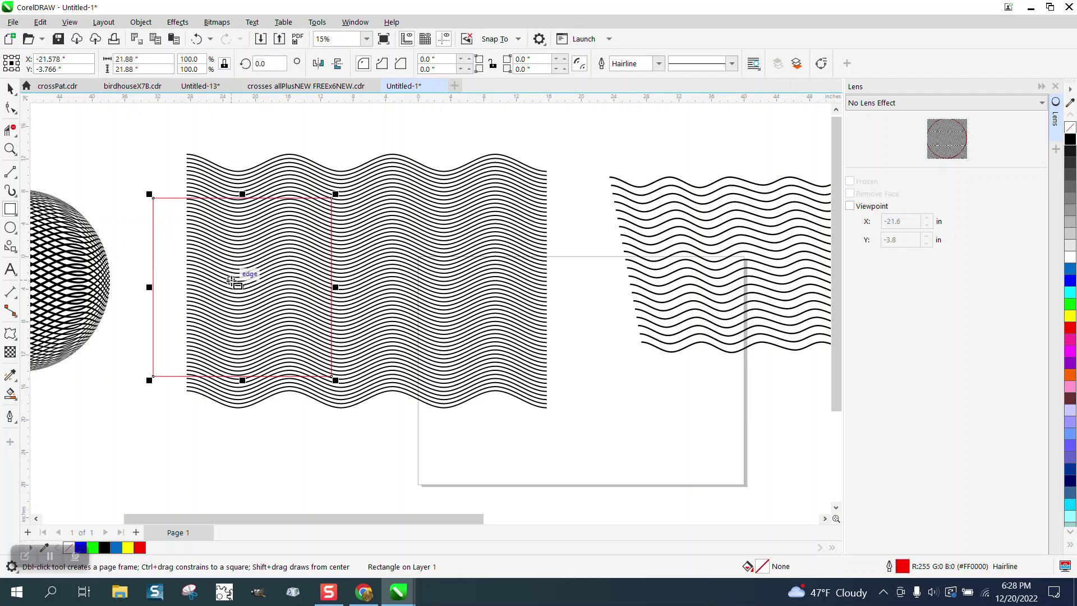
click(11, 89)
drag(240, 287, 351, 287)
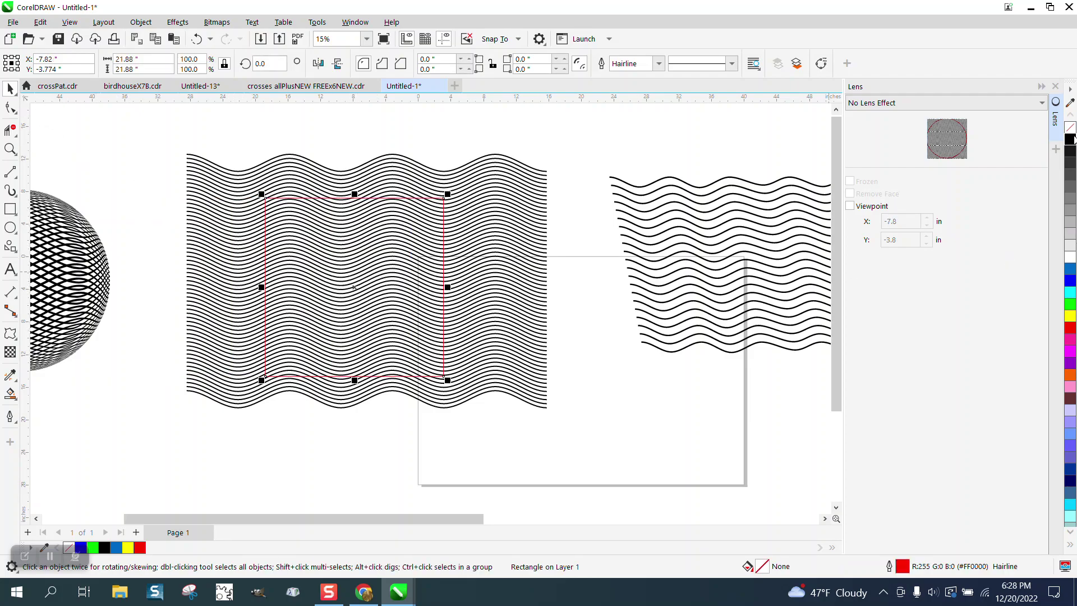
Apply a frozen Fish Eye lens to the square and move the group to the lower right
click(1041, 105)
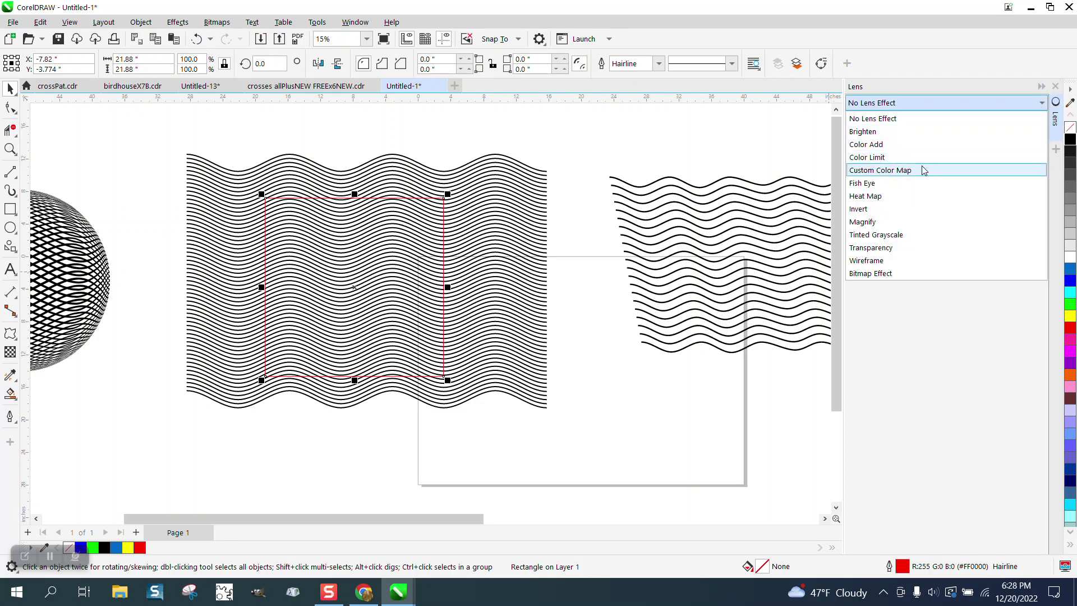
click(877, 187)
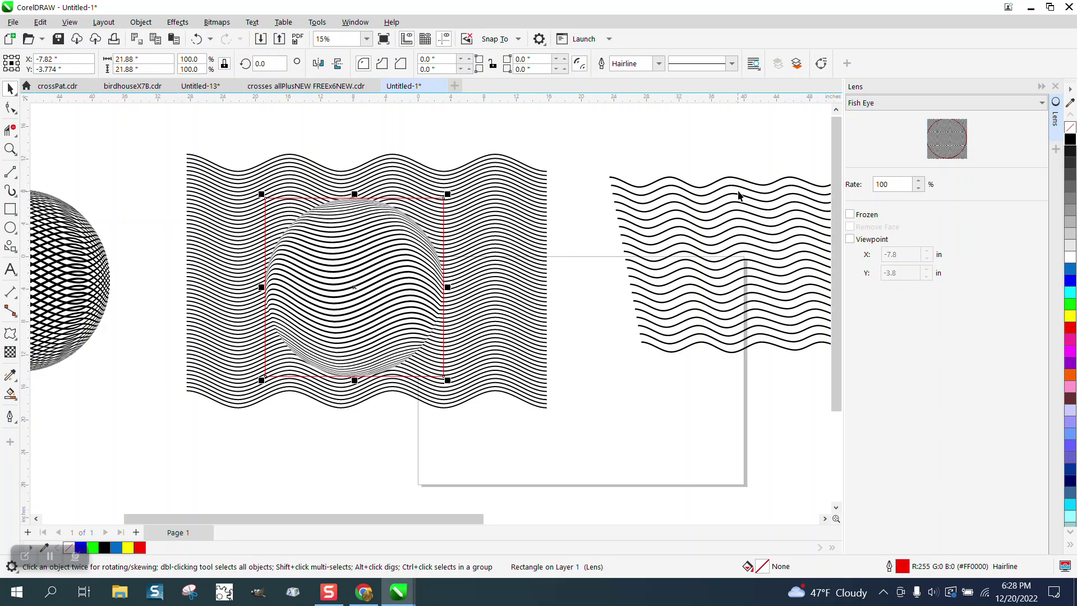
click(851, 217)
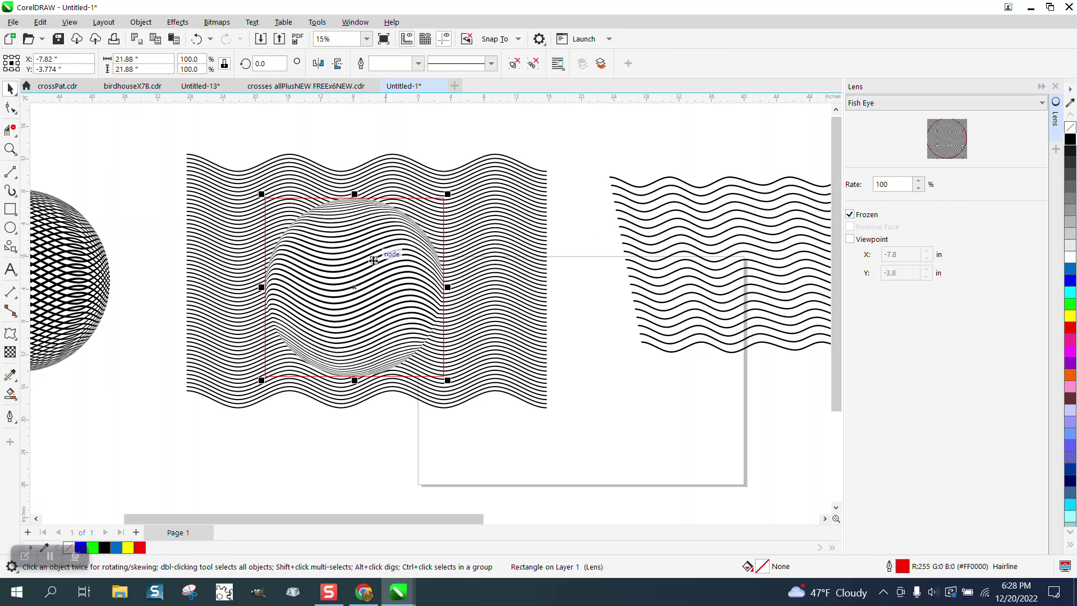
drag(372, 295, 632, 455)
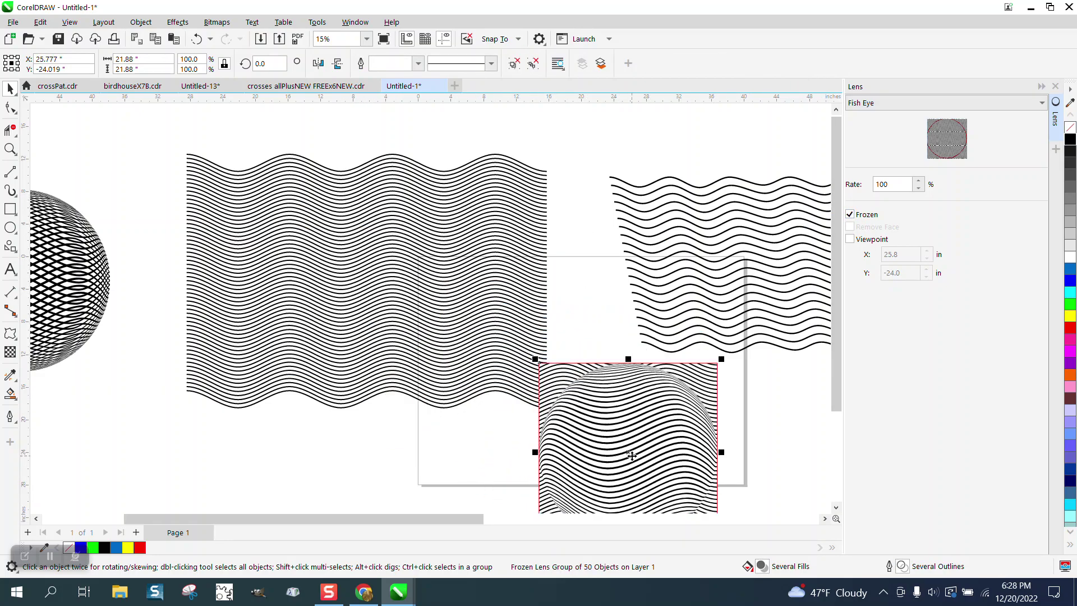
Move the frozen fish-eye square above the crosshatch sphere and zoom in on it
scroll(584, 402, down, 2)
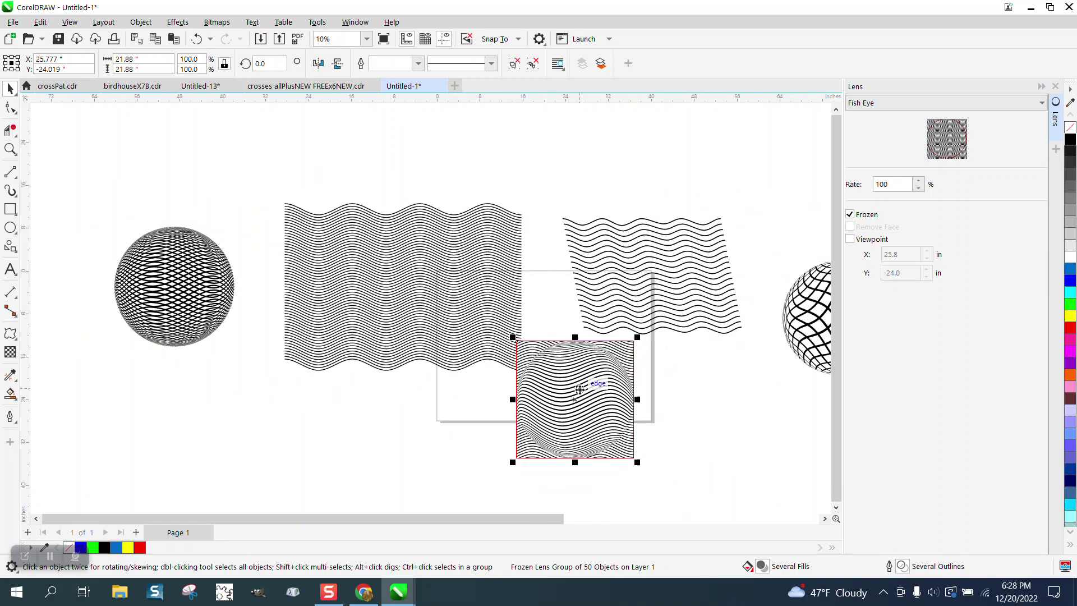
drag(577, 400, 164, 165)
click(10, 149)
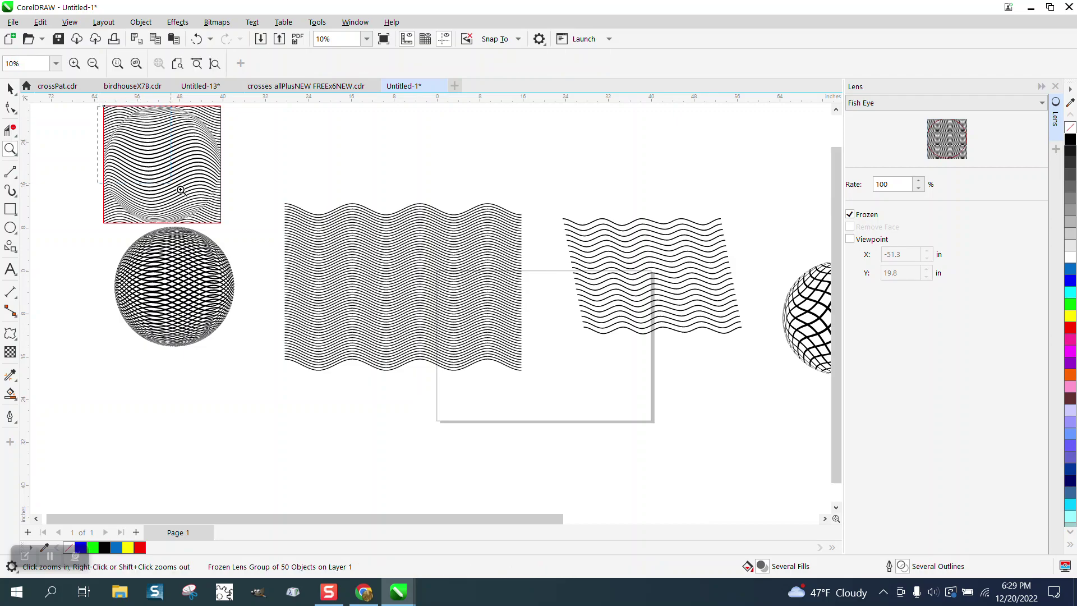
click(291, 267)
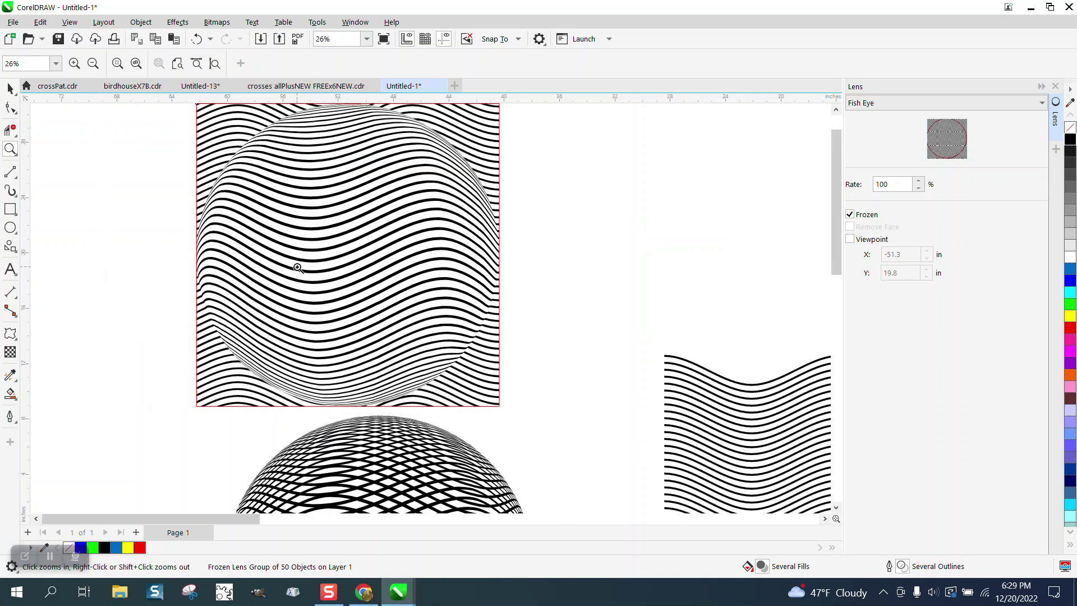
scroll(289, 274, down, 1)
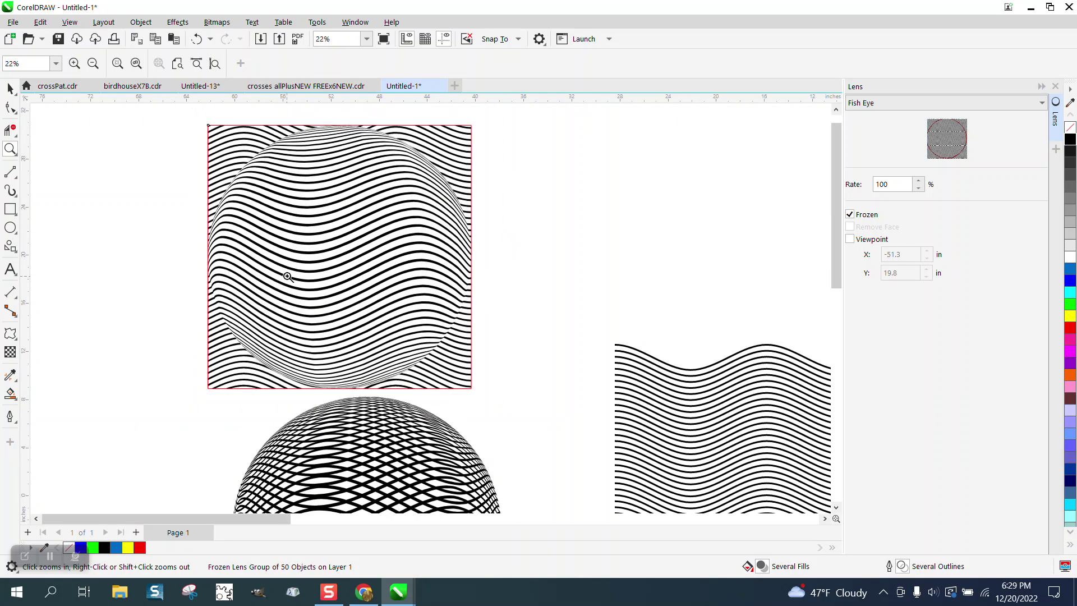
scroll(290, 275, down, 1)
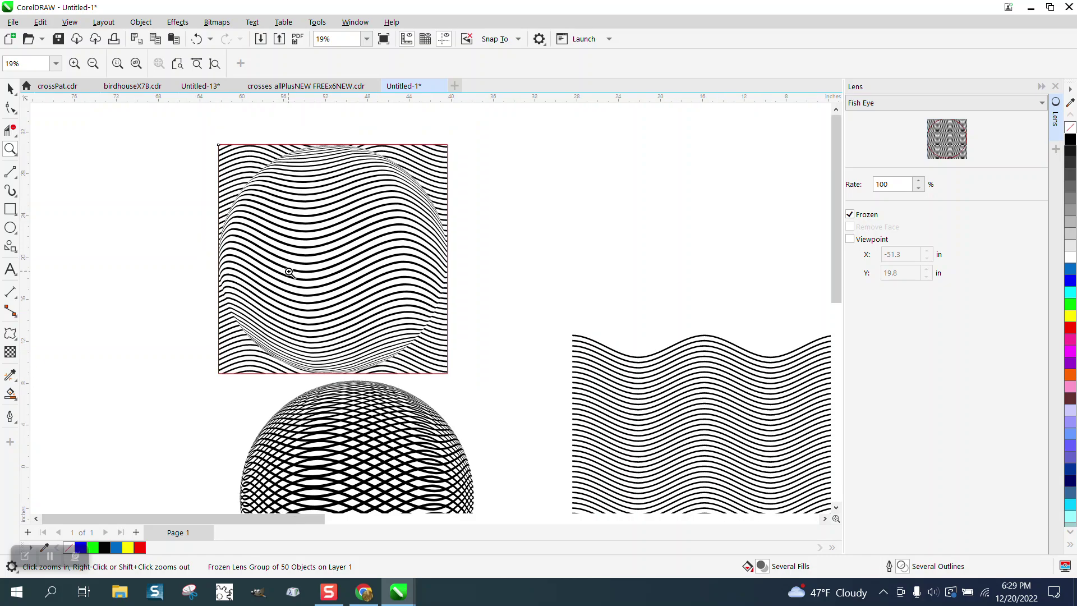